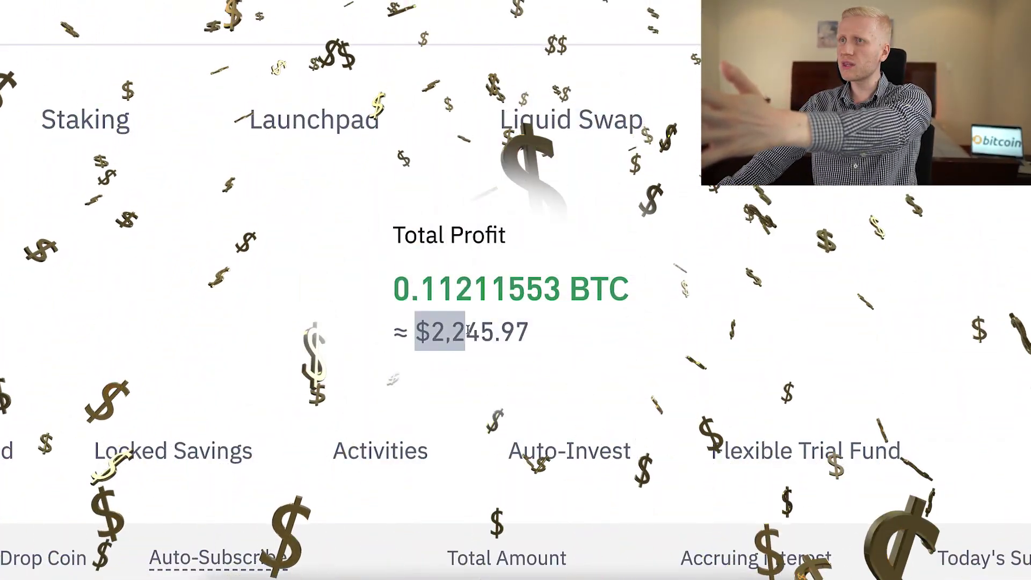
# Step: Highlight the total profit dollar value, then scroll down to the account-creation video's description
pyautogui.moveTo(471, 332); pyautogui.dragTo(531, 331)
pyautogui.click(533, 324)
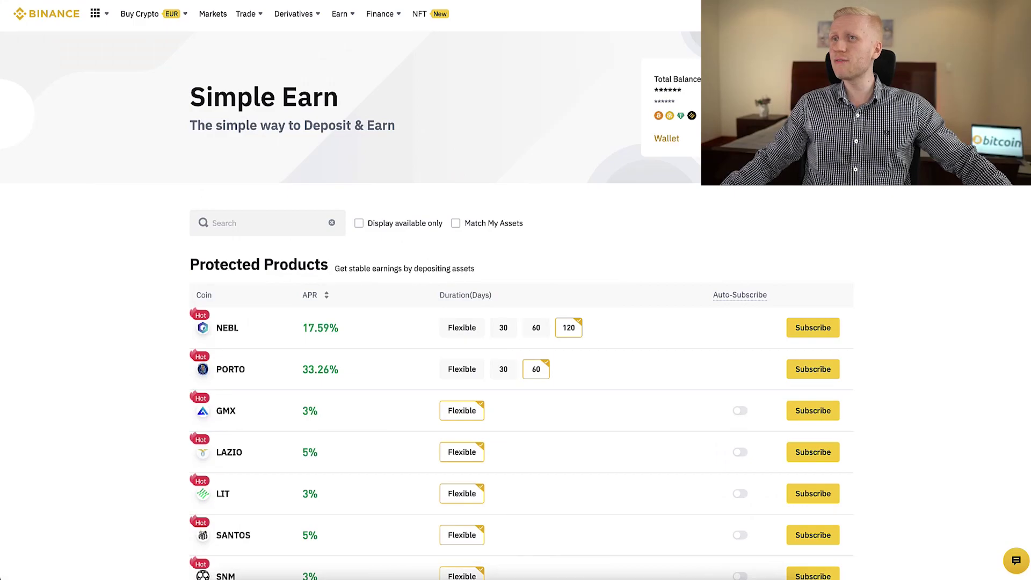
pyautogui.scroll(-2, 91, 486)
pyautogui.scroll(-2, 102, 494)
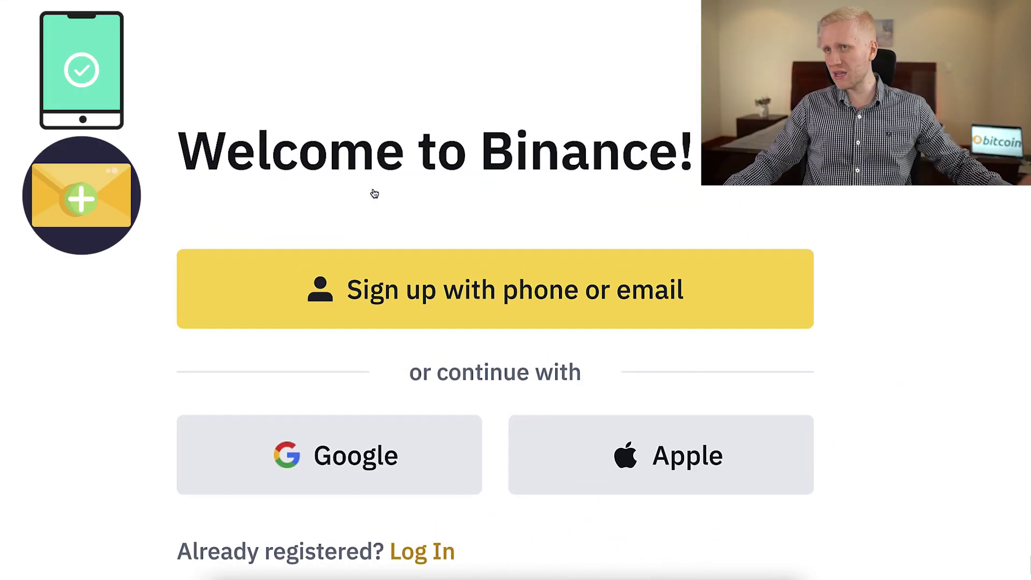
# Step: Choose India's +91 area code, enter the password, point out the referral ID, and accept the Terms
pyautogui.scroll(-2, 374, 194)
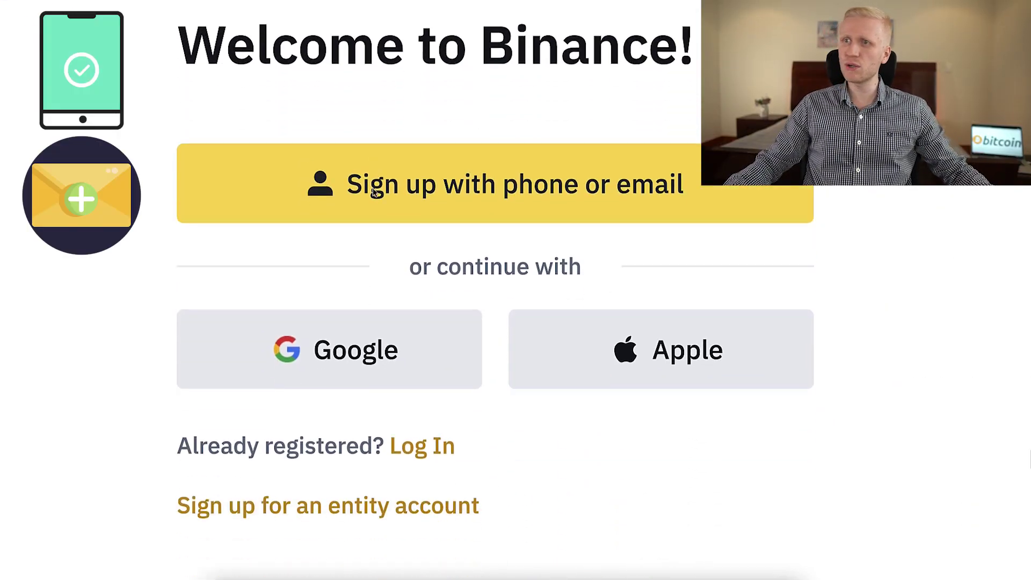
pyautogui.scroll(-2, 343, 271)
pyautogui.scroll(2, 659, 246)
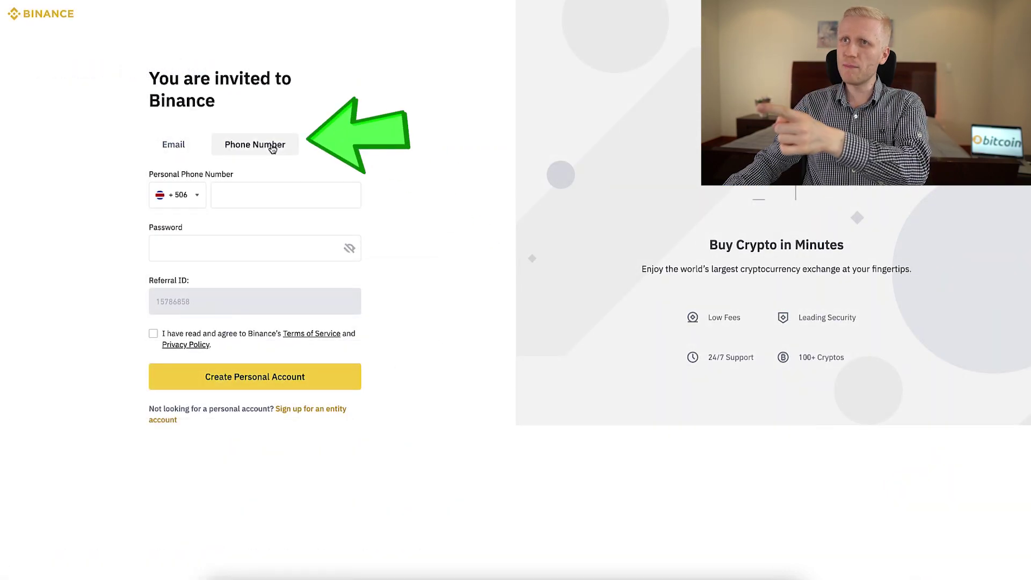
pyautogui.click(194, 202)
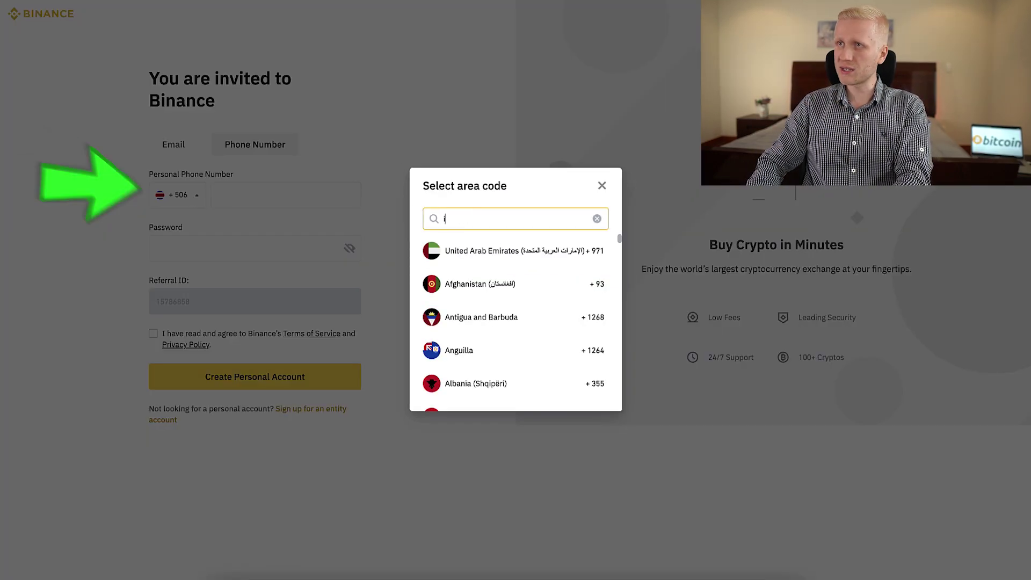
pyautogui.click(492, 255)
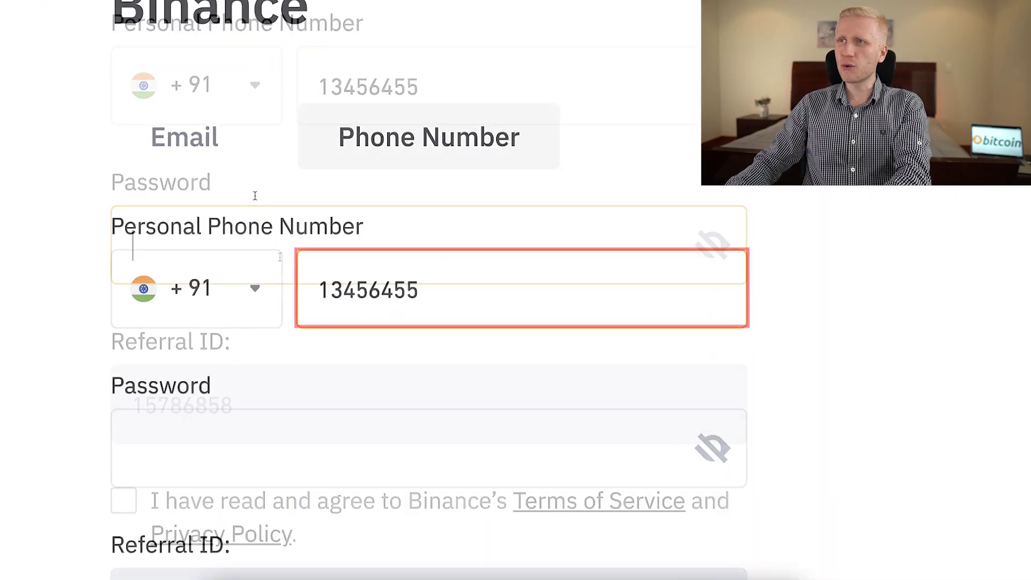
pyautogui.write('Password')
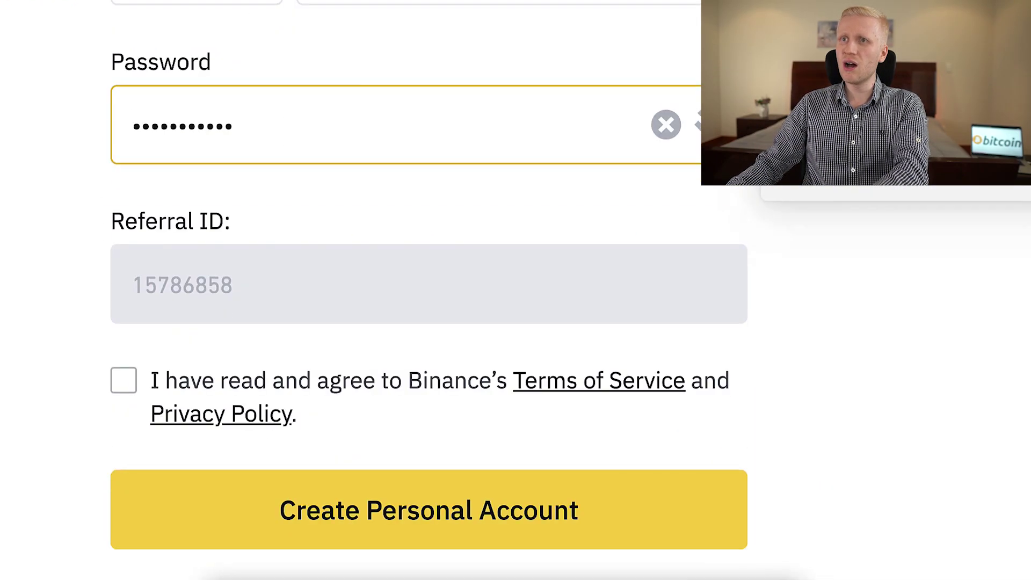
pyautogui.click(236, 270)
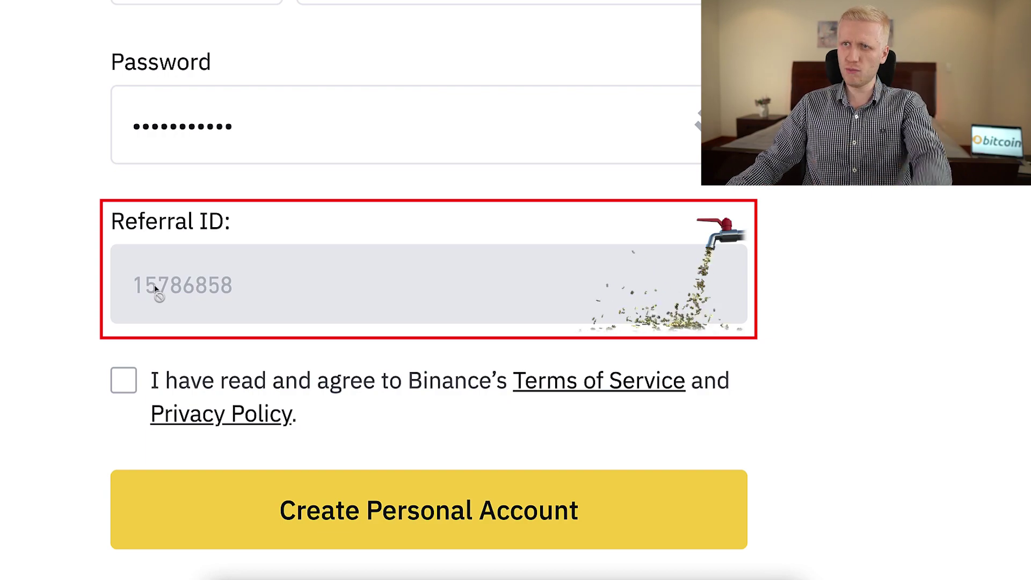
pyautogui.click(129, 385)
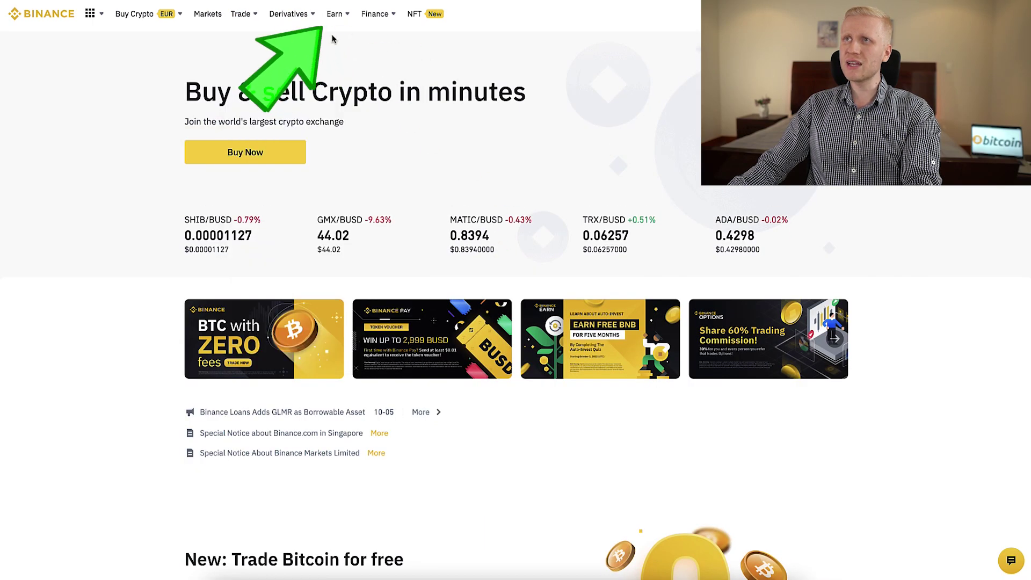
pyautogui.moveTo(208, 31)
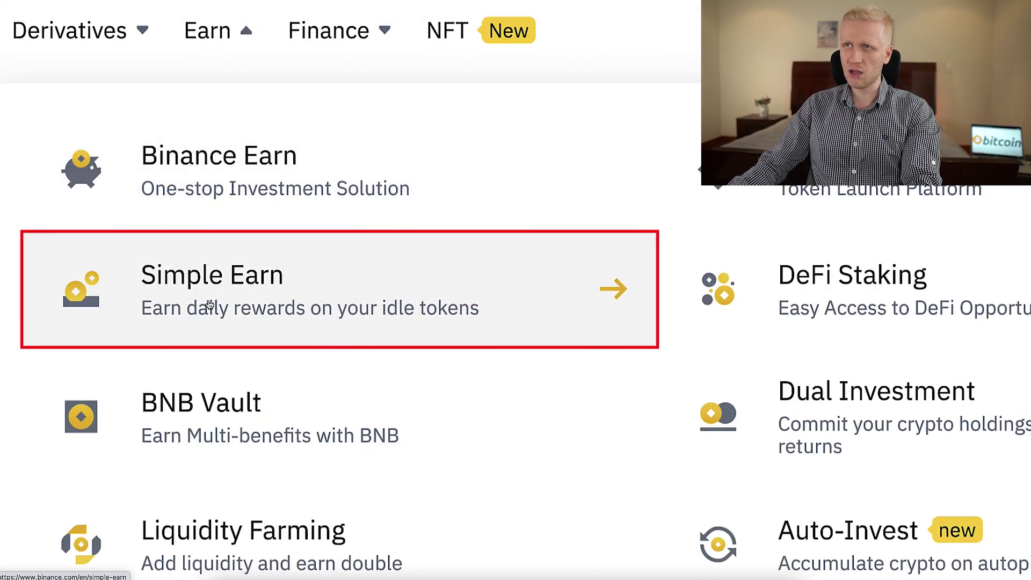
# Step: Open Binance Earn, open the Simple Earn card, and highlight its heading and subtitle
pyautogui.click(240, 195)
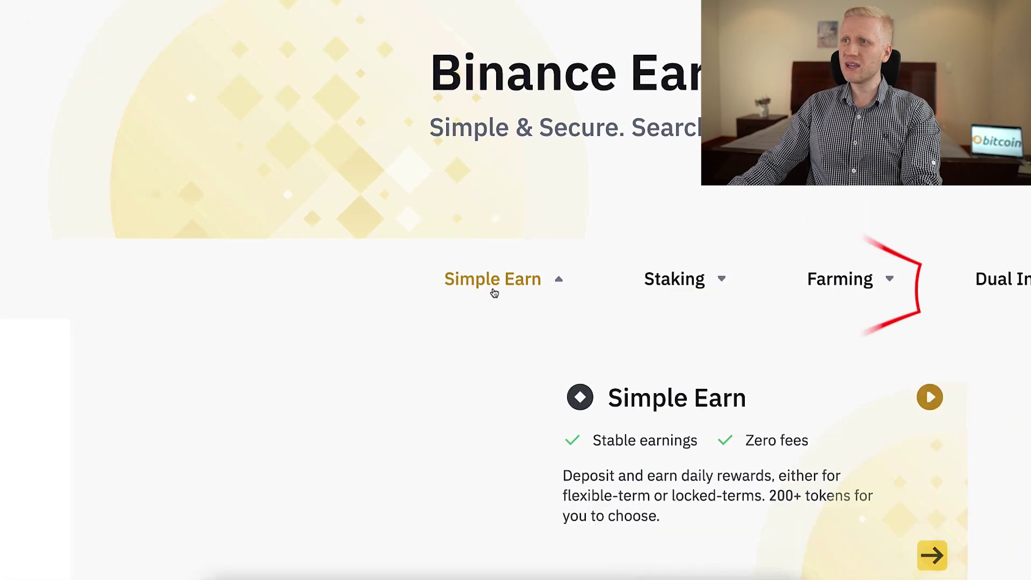
pyautogui.rightClick(263, 280)
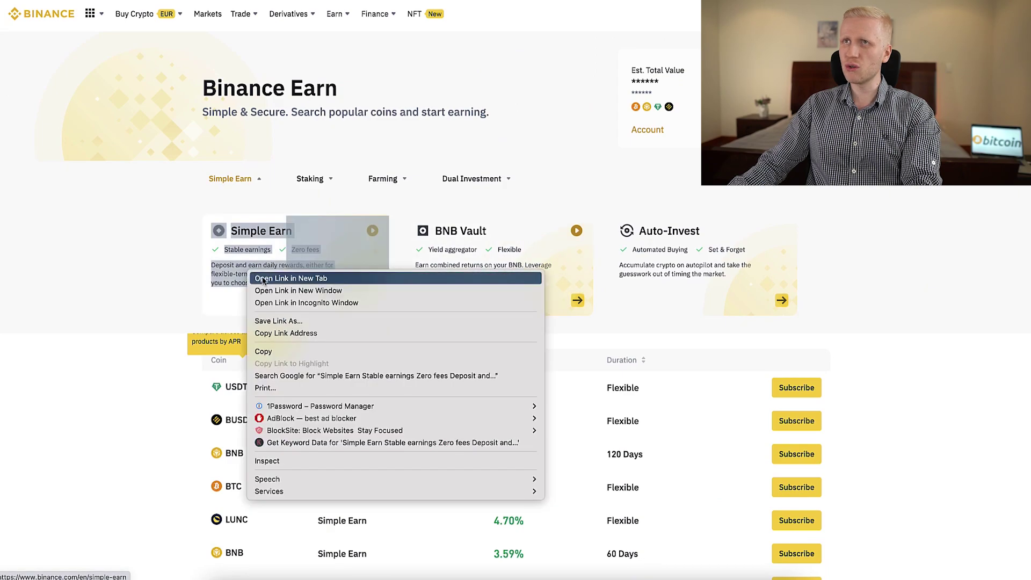
pyautogui.click(264, 278)
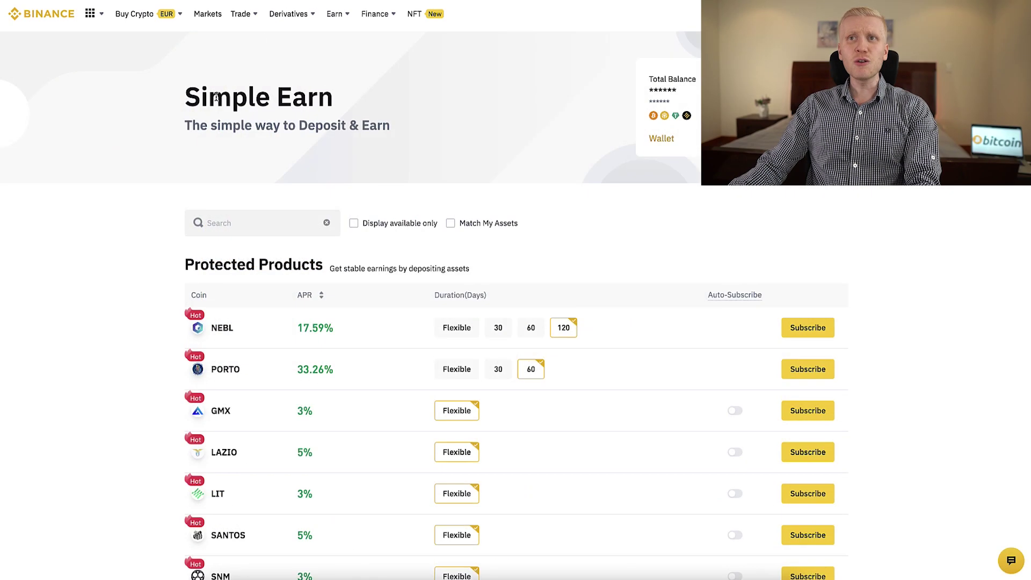
pyautogui.moveTo(221, 108); pyautogui.dragTo(583, 173)
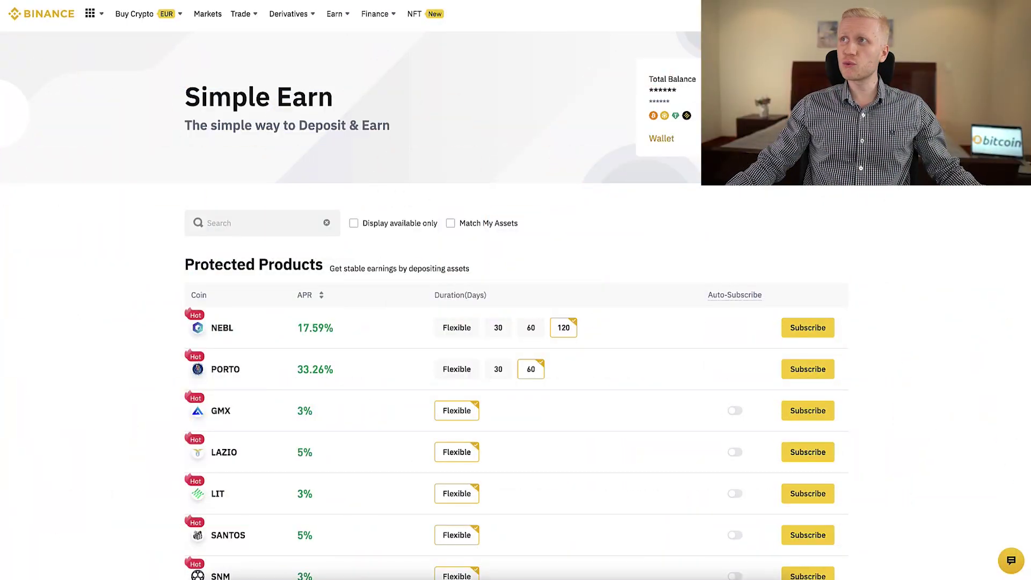
# Step: Scroll the staking tutorial, then highlight the Binance Savings tutorial title
pyautogui.scroll(-3, 50, 509)
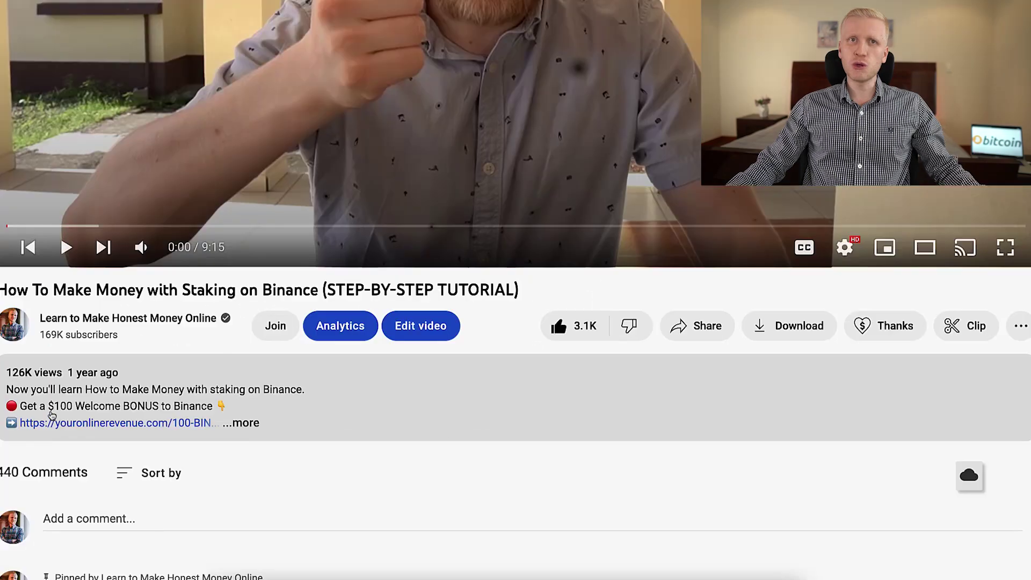
pyautogui.scroll(3, 36, 410)
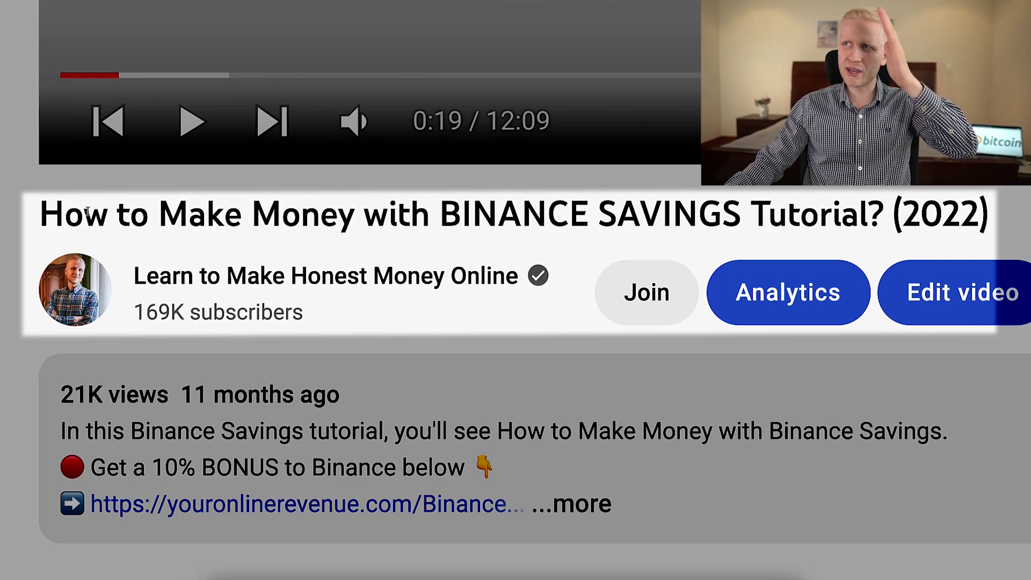
pyautogui.moveTo(86, 210); pyautogui.dragTo(681, 231)
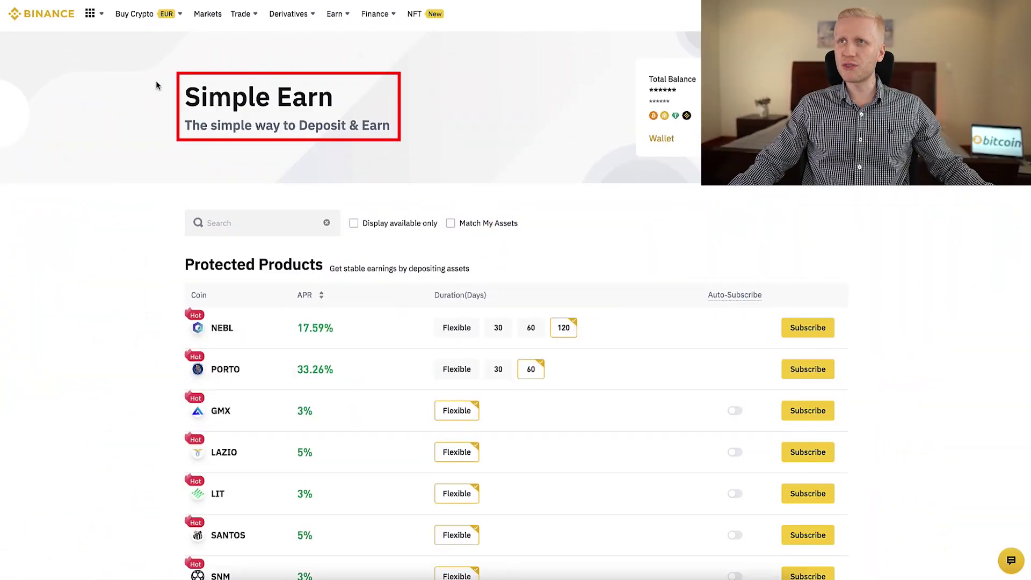
pyautogui.scroll(-8, 563, 239)
pyautogui.scroll(-5, 537, 279)
pyautogui.scroll(13, 548, 327)
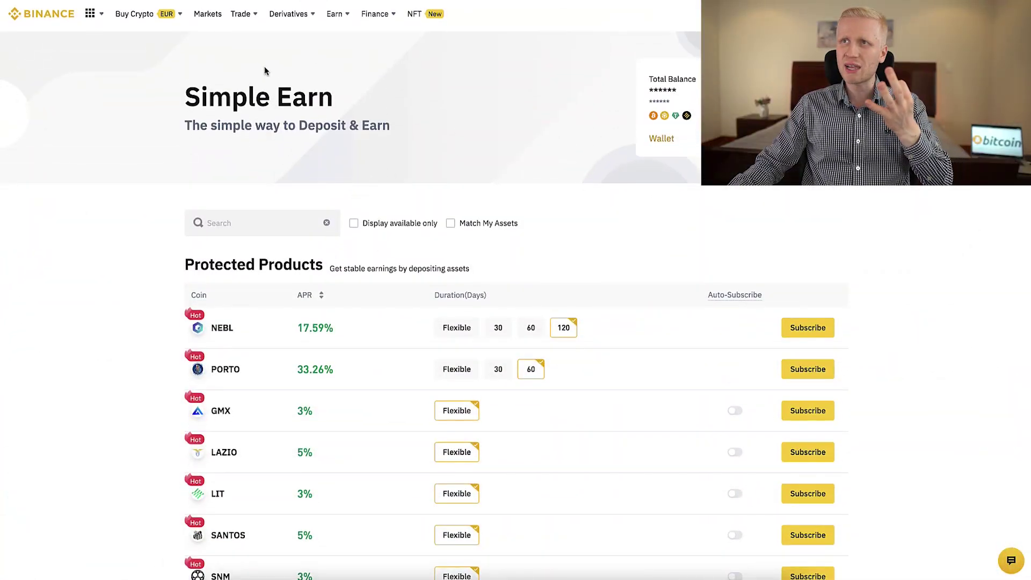
pyautogui.moveTo(185, 97); pyautogui.dragTo(278, 95)
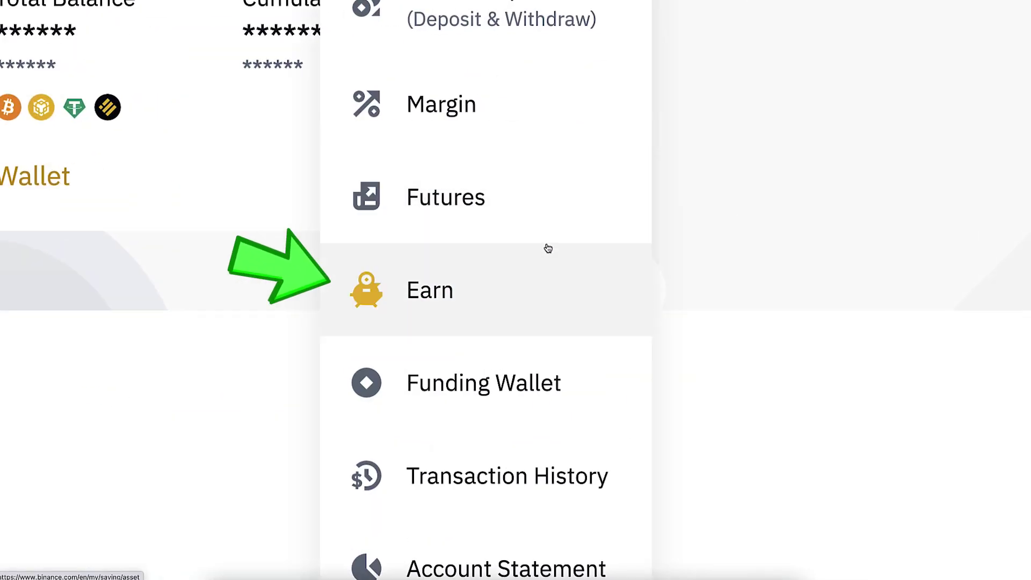
pyautogui.click(548, 248)
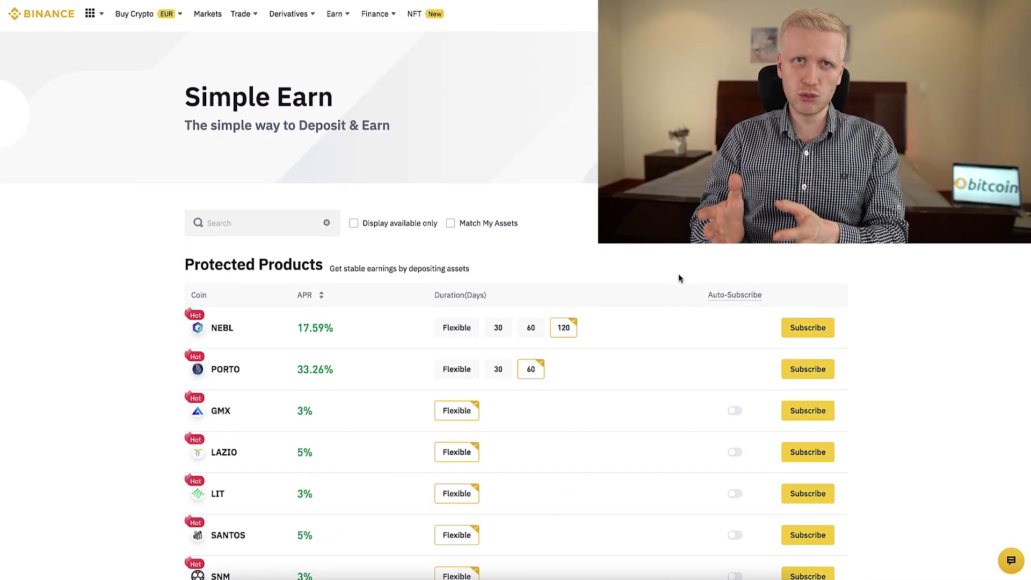
pyautogui.scroll(-7, 138, 116)
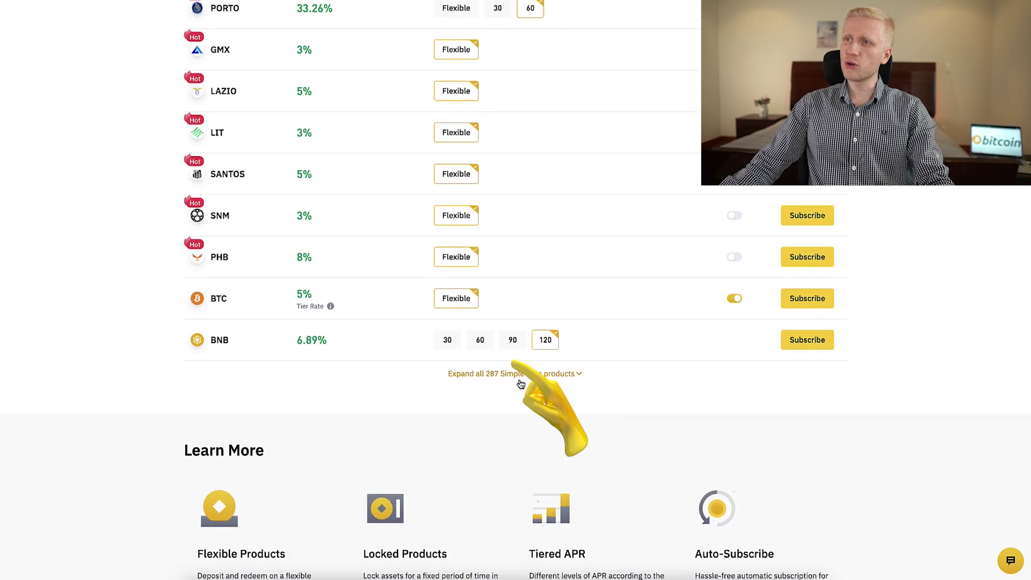
pyautogui.click(522, 383)
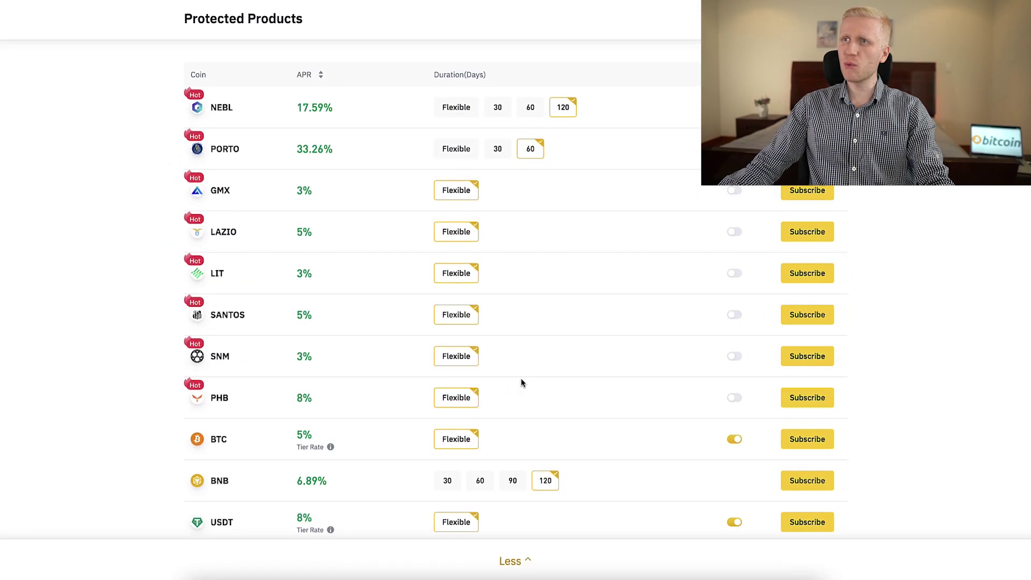
pyautogui.scroll(-7, 523, 382)
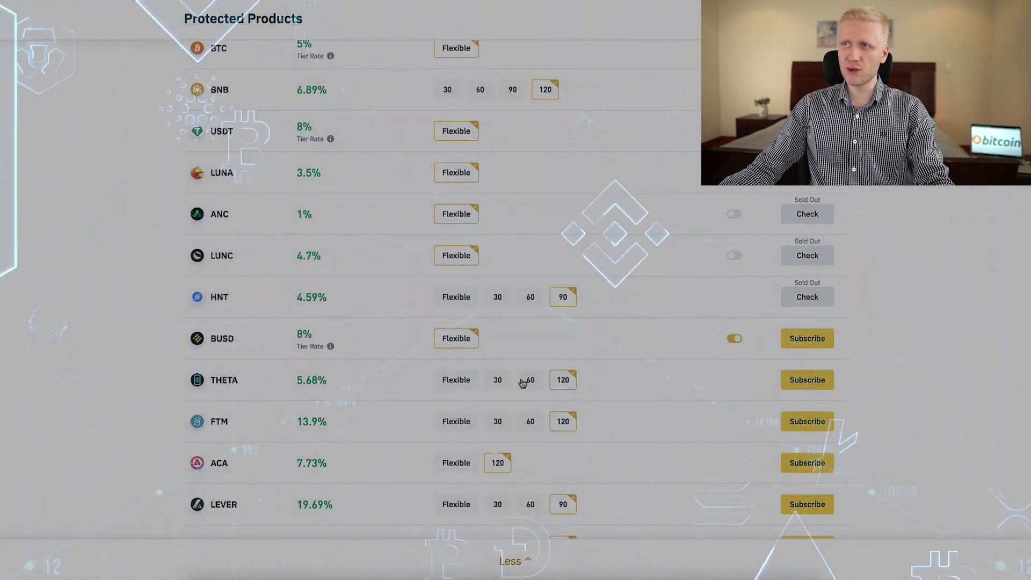
pyautogui.scroll(-7, 523, 383)
pyautogui.scroll(-4, 522, 382)
pyautogui.scroll(-3, 523, 382)
pyautogui.scroll(15, 522, 382)
pyautogui.scroll(3, 522, 382)
pyautogui.scroll(-3, 523, 383)
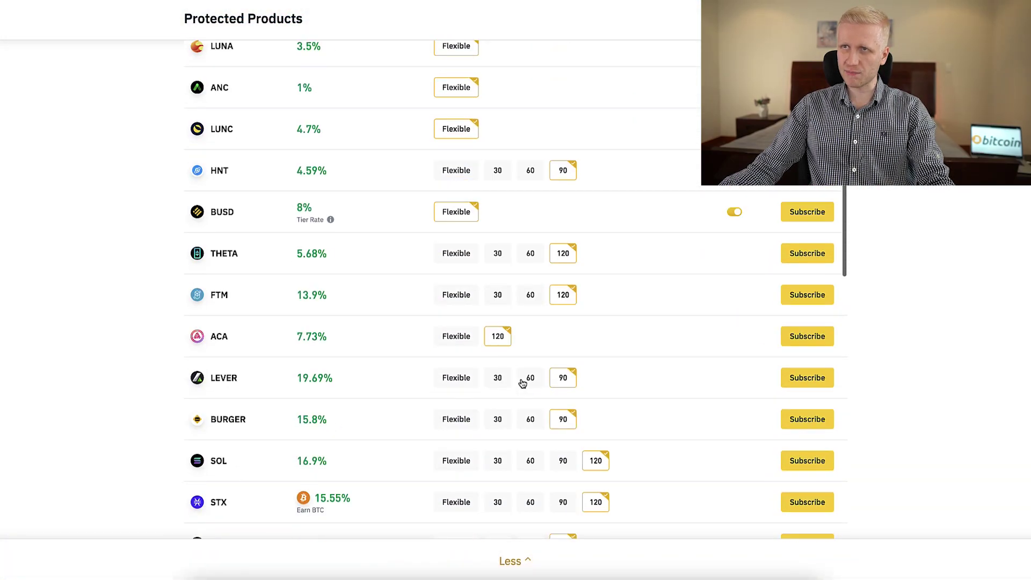
pyautogui.scroll(3, 522, 383)
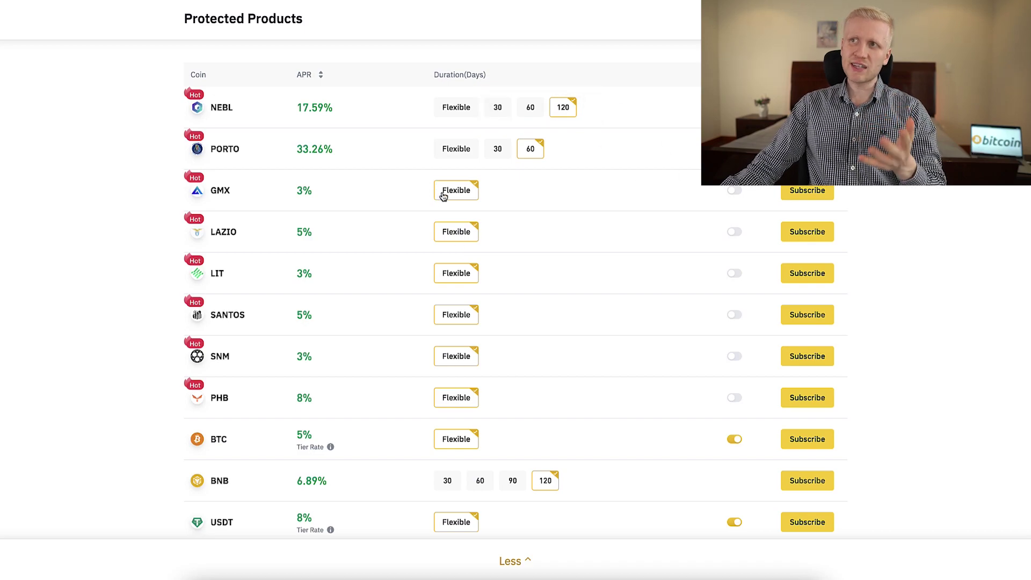
pyautogui.scroll(-2, 460, 215)
pyautogui.scroll(2, 460, 215)
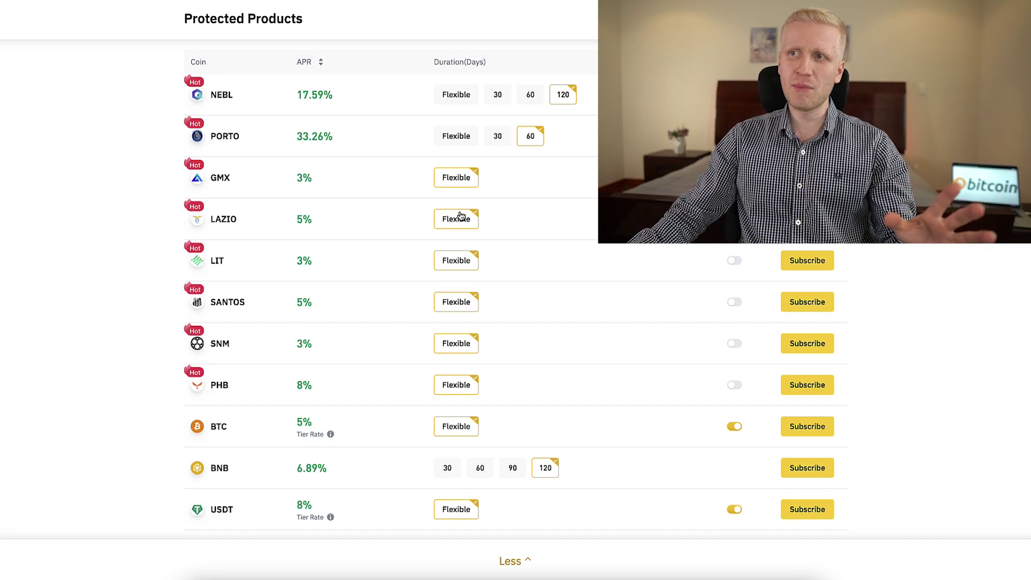
pyautogui.scroll(-5, 460, 216)
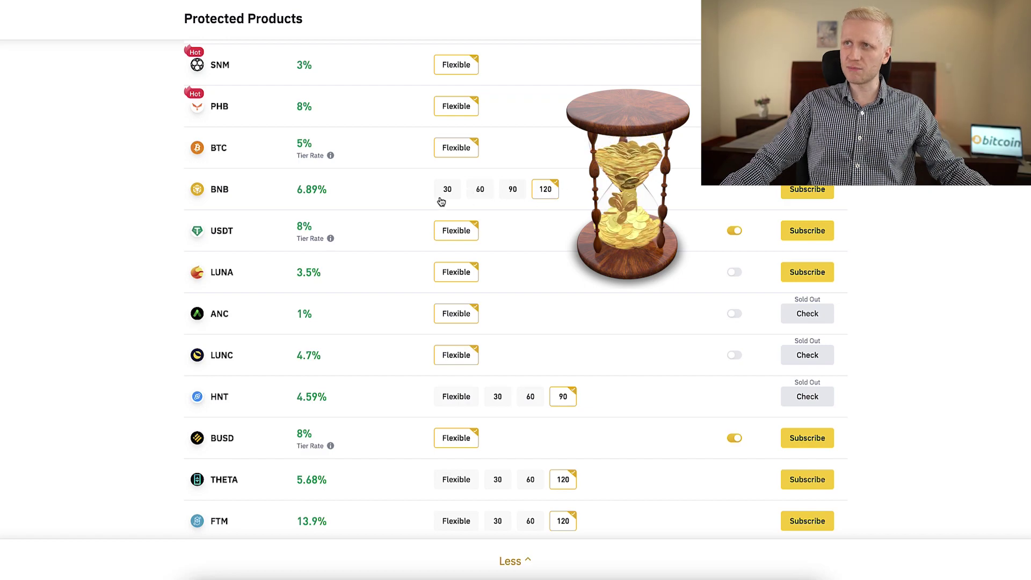
# Step: Switch BNB to the 60-day term and open its Subscribe form
pyautogui.click(480, 189)
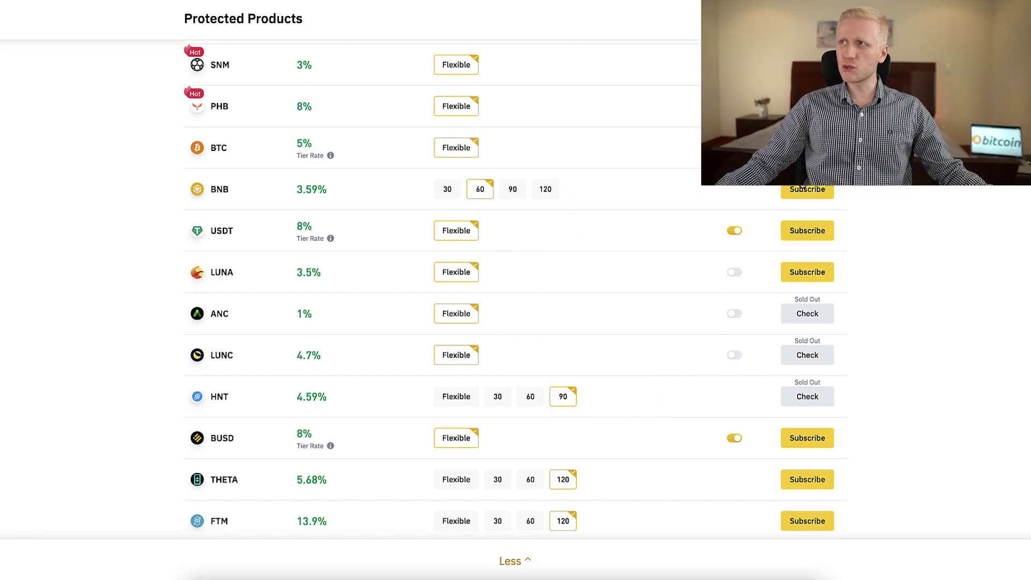
pyautogui.click(807, 191)
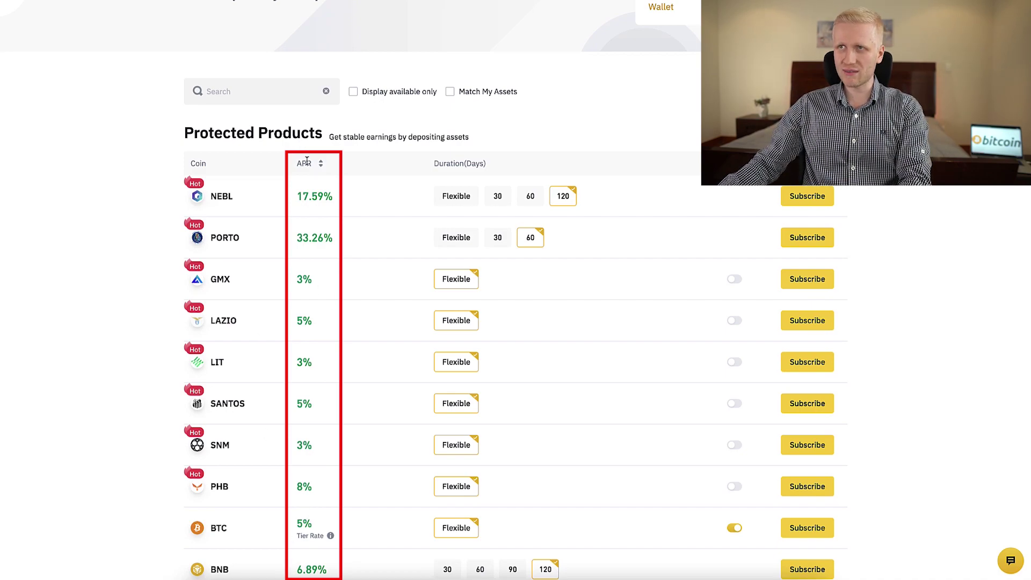
# Step: Scroll down the expanded product list and clear the highlight on BTC's rate
pyautogui.scroll(-2, 306, 160)
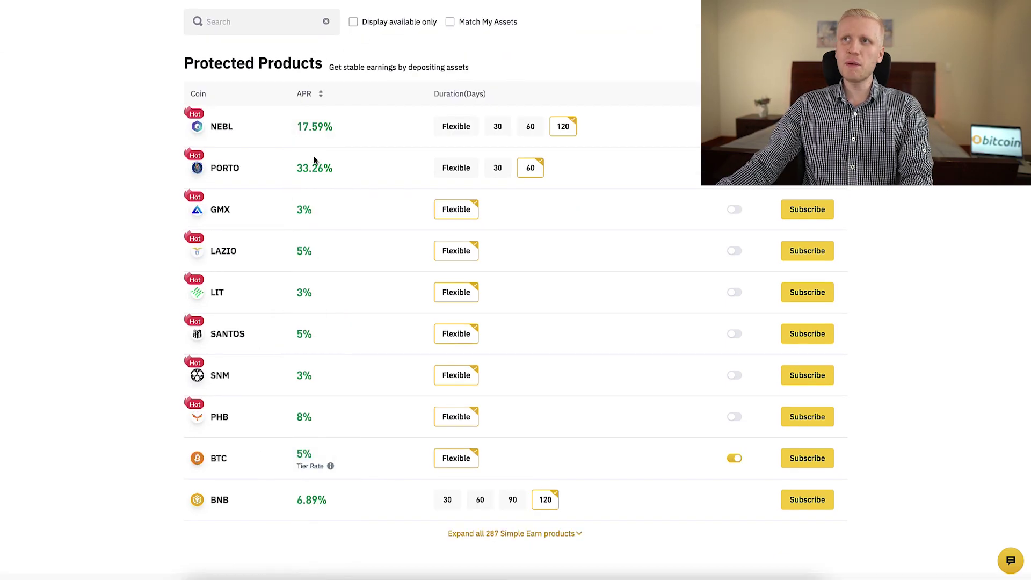
pyautogui.click(340, 467)
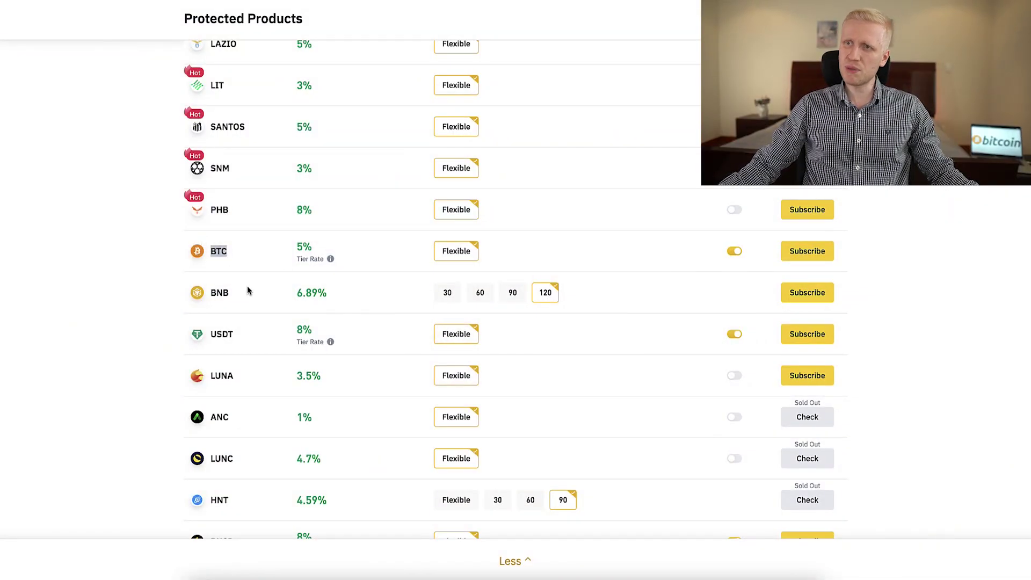
pyautogui.scroll(-2, 248, 290)
pyautogui.scroll(-3, 252, 301)
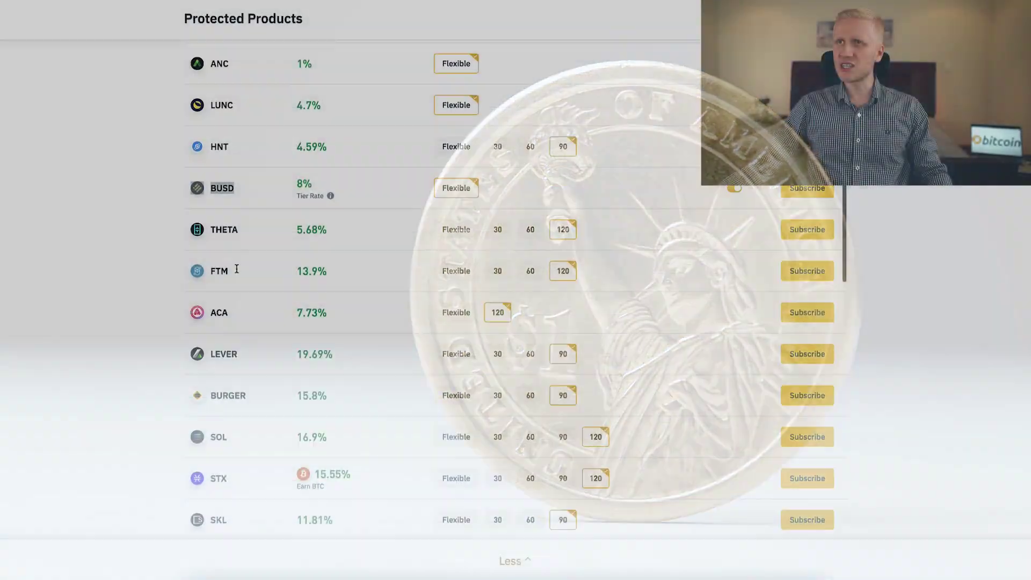
pyautogui.scroll(1, 237, 268)
pyautogui.scroll(-5, 244, 255)
pyautogui.scroll(3, 244, 256)
pyautogui.scroll(4, 246, 279)
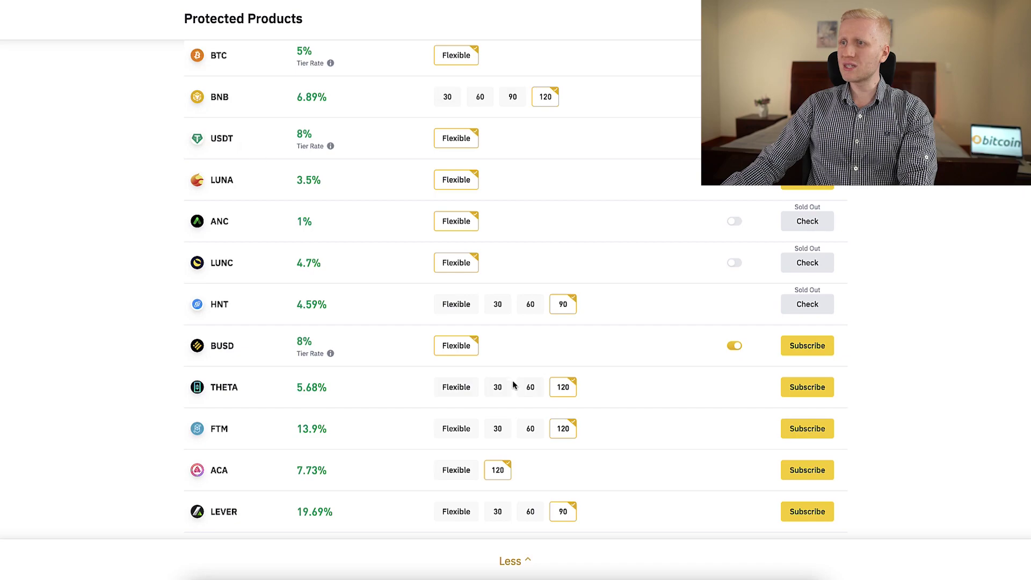
# Step: In Calculator, compute 10000 × 0.08 = 800 yearly, then ÷ 365 ≈ 2.19 daily
pyautogui.click(612, 575)
pyautogui.moveTo(828, 265); pyautogui.dragTo(564, 146)
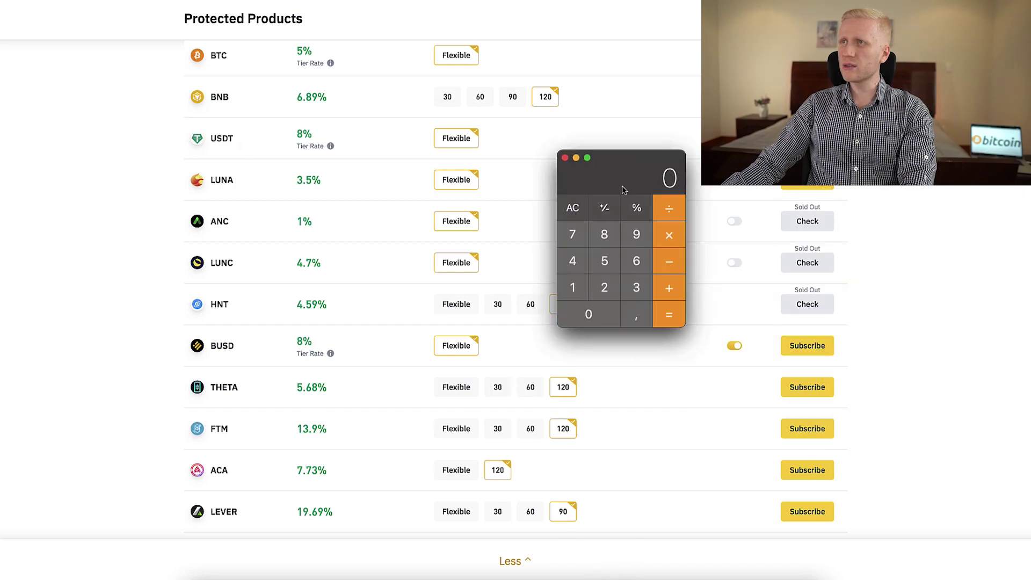
pyautogui.write('10000')
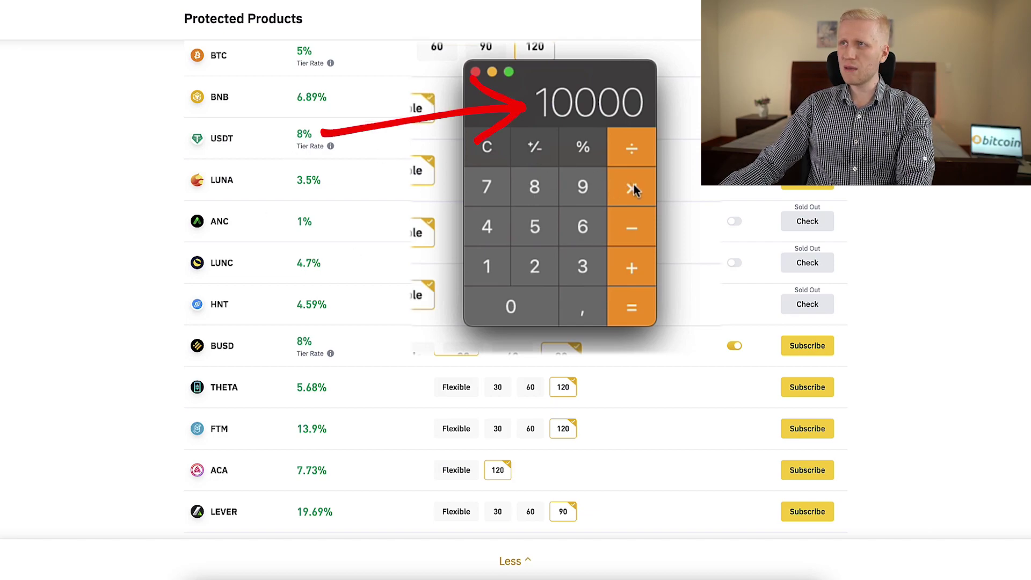
pyautogui.click(634, 188)
pyautogui.click(576, 313)
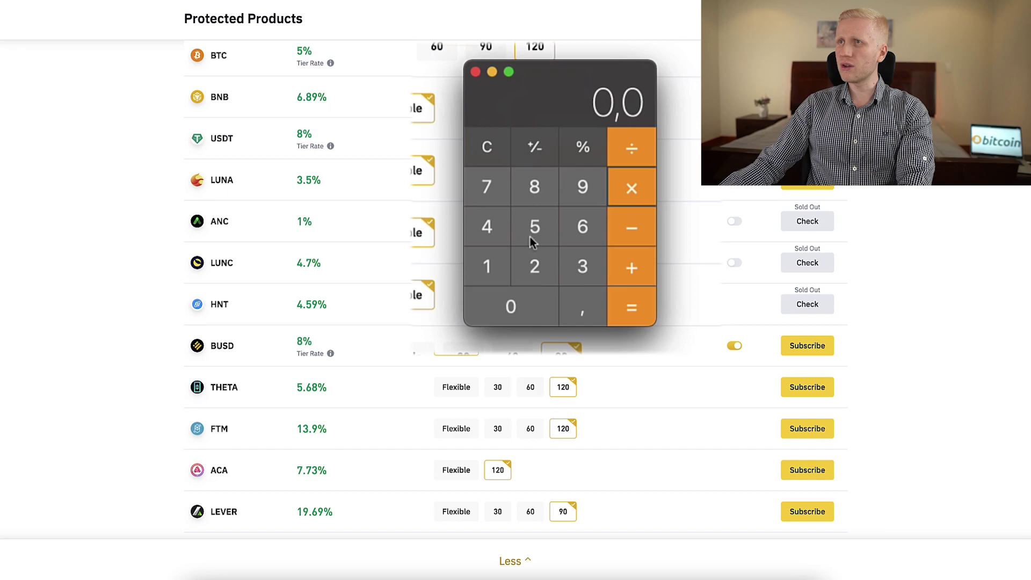
pyautogui.click(534, 188)
pyautogui.click(632, 303)
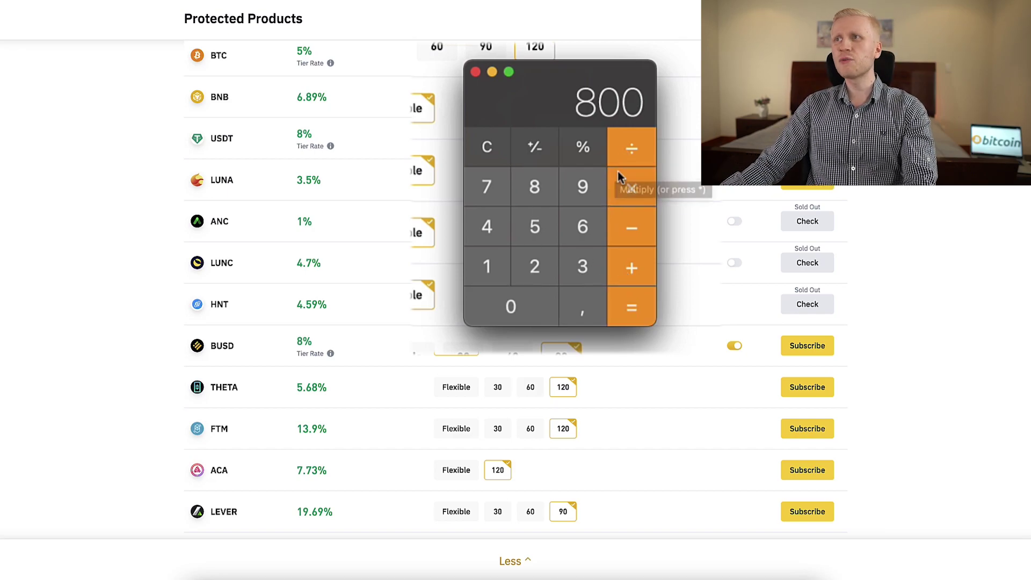
pyautogui.click(629, 153)
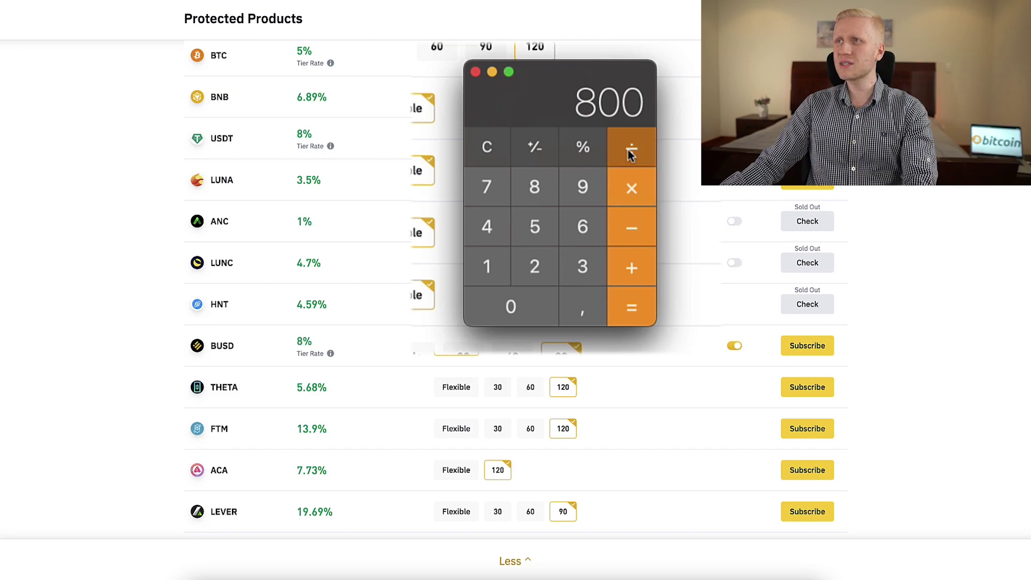
pyautogui.click(579, 253)
pyautogui.click(631, 306)
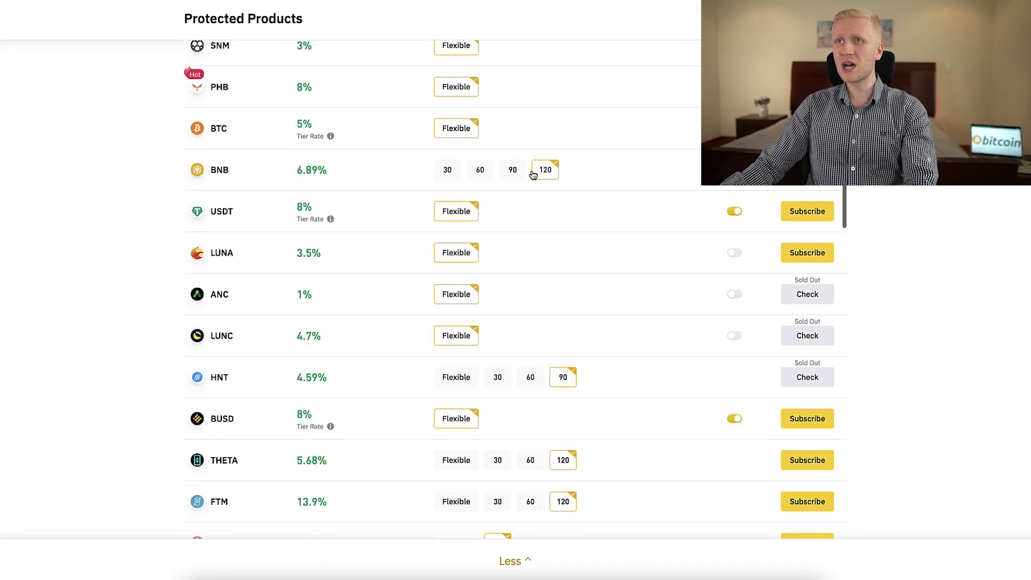
pyautogui.scroll(2, 533, 174)
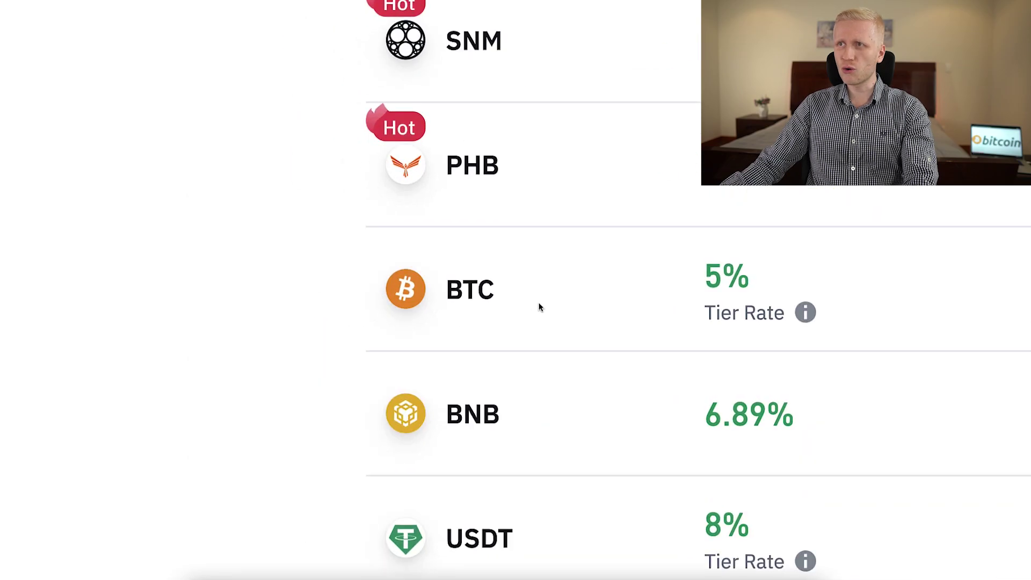
# Step: Highlight BTC's name as an example, then BNB's 3.59% rate on the 60-day term
pyautogui.moveTo(539, 307); pyautogui.dragTo(405, 273)
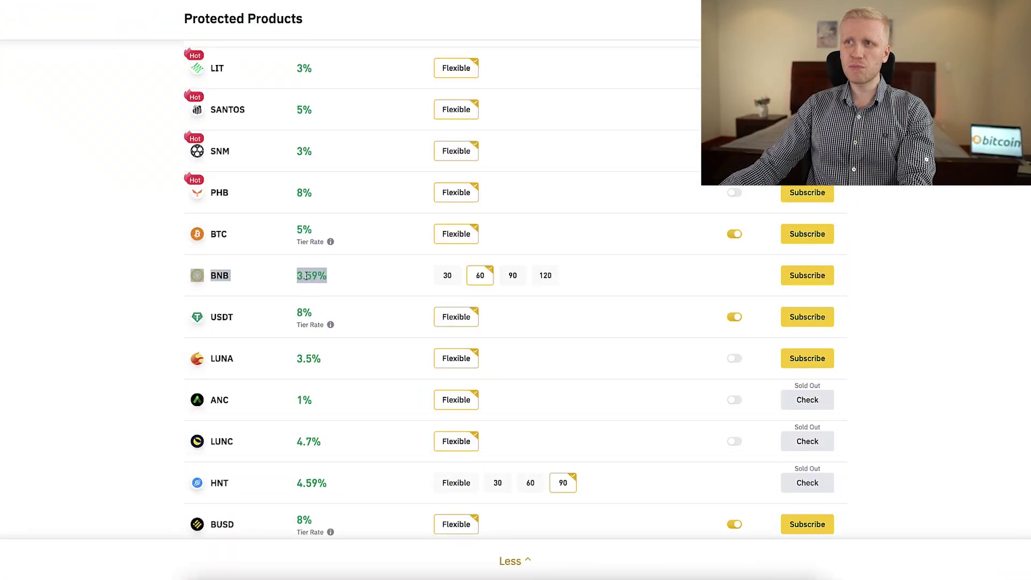
pyautogui.moveTo(296, 276); pyautogui.dragTo(329, 276)
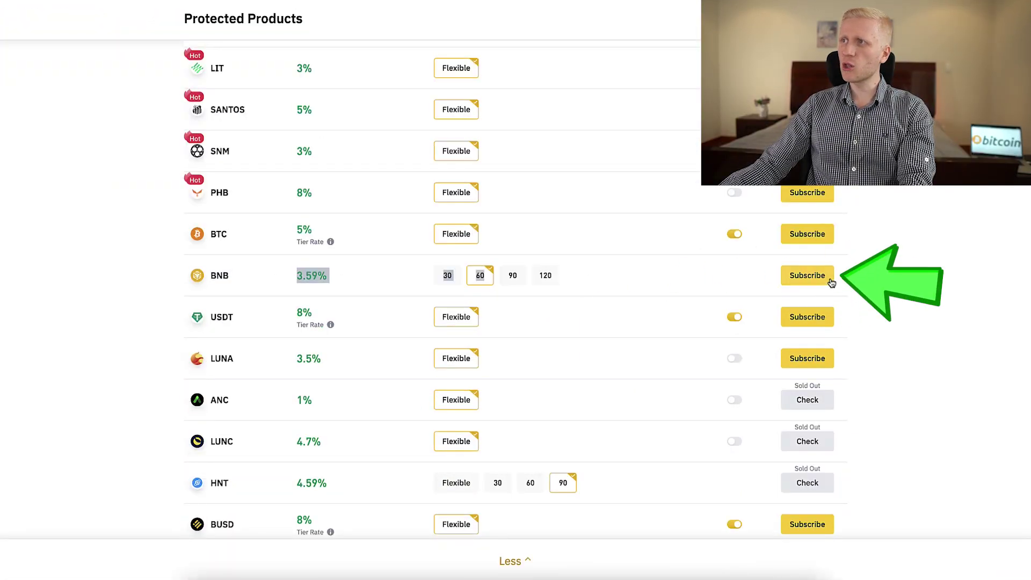
pyautogui.click(807, 275)
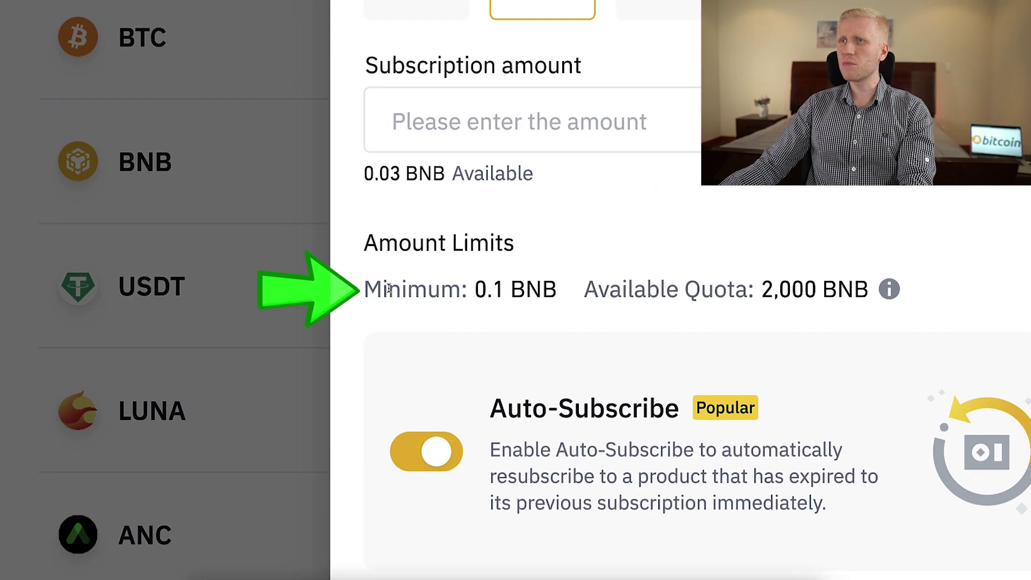
pyautogui.moveTo(300, 318); pyautogui.dragTo(358, 318)
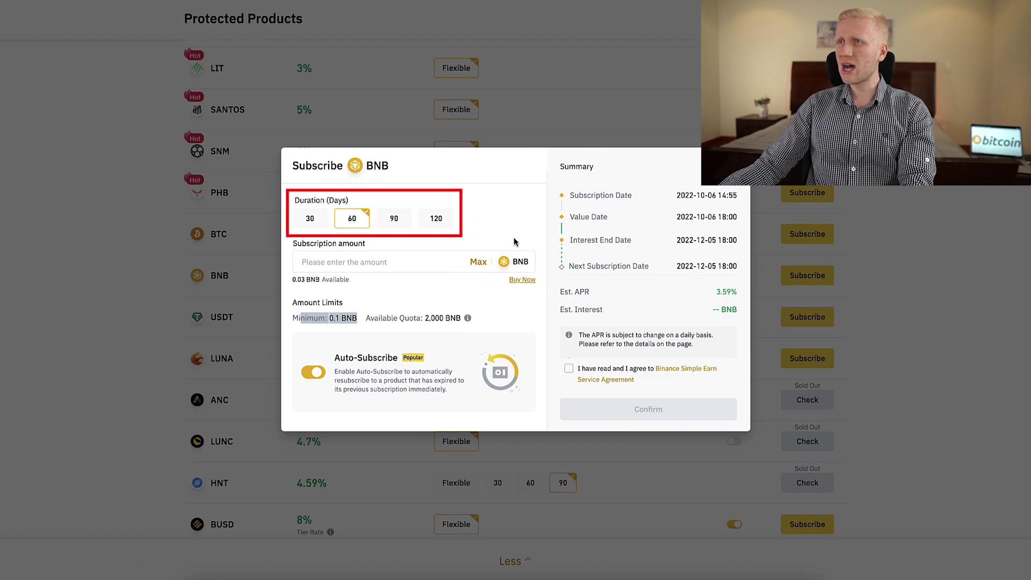
pyautogui.moveTo(664, 195)
pyautogui.mouseDown()
pyautogui.moveTo(783, 211)
pyautogui.moveTo(687, 240)
pyautogui.mouseUp()
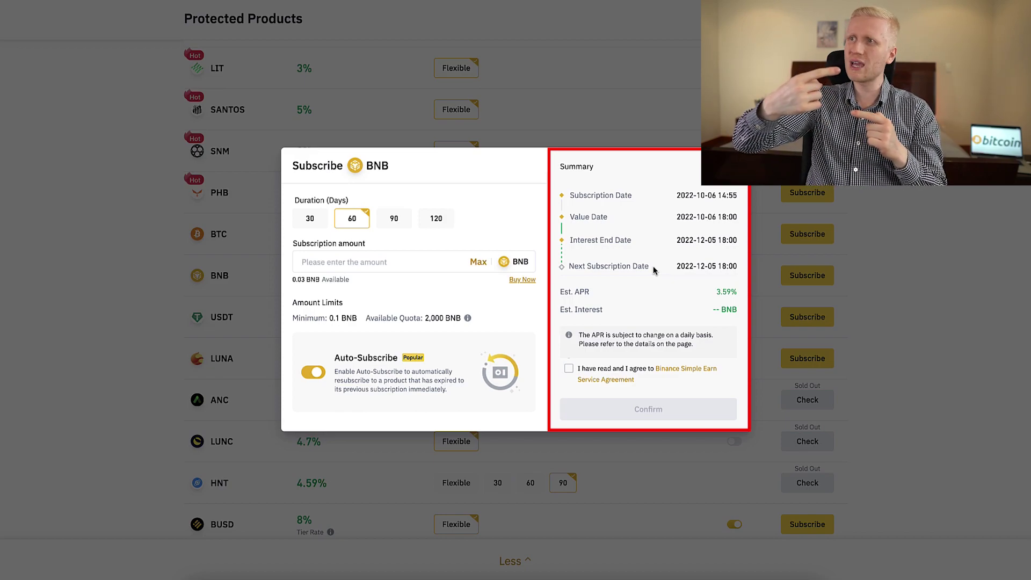
pyautogui.click(319, 375)
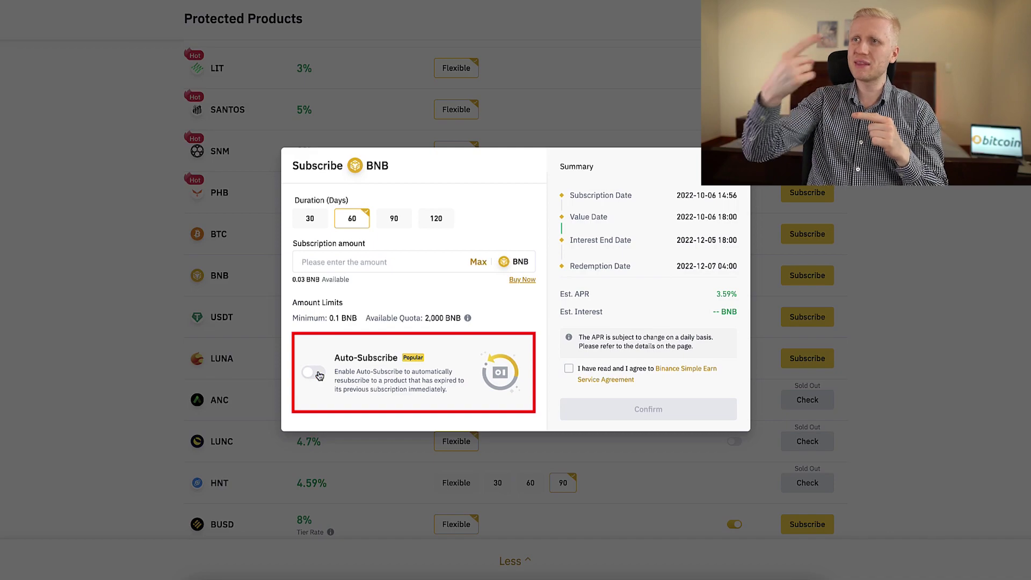
pyautogui.click(317, 373)
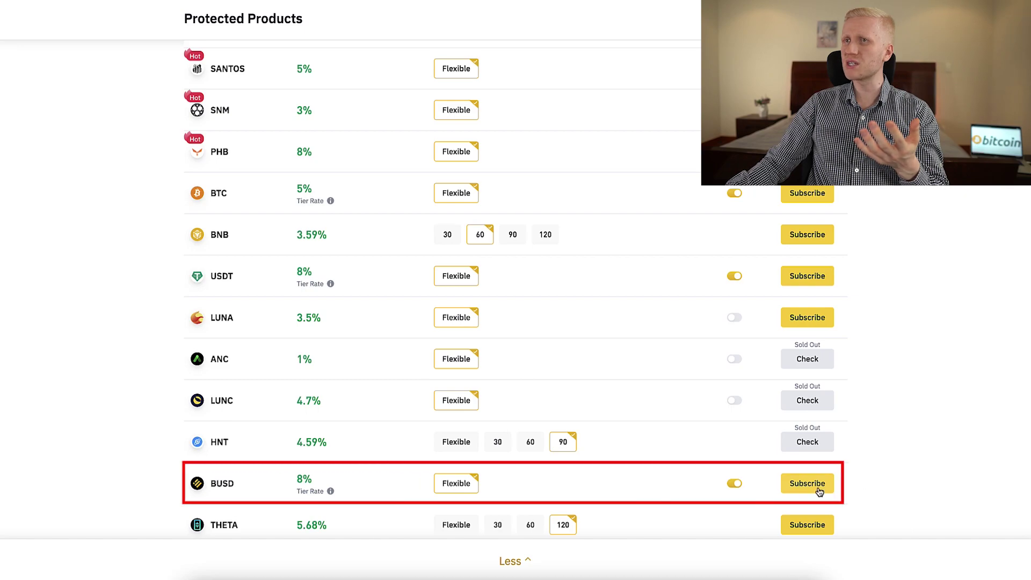
pyautogui.click(819, 490)
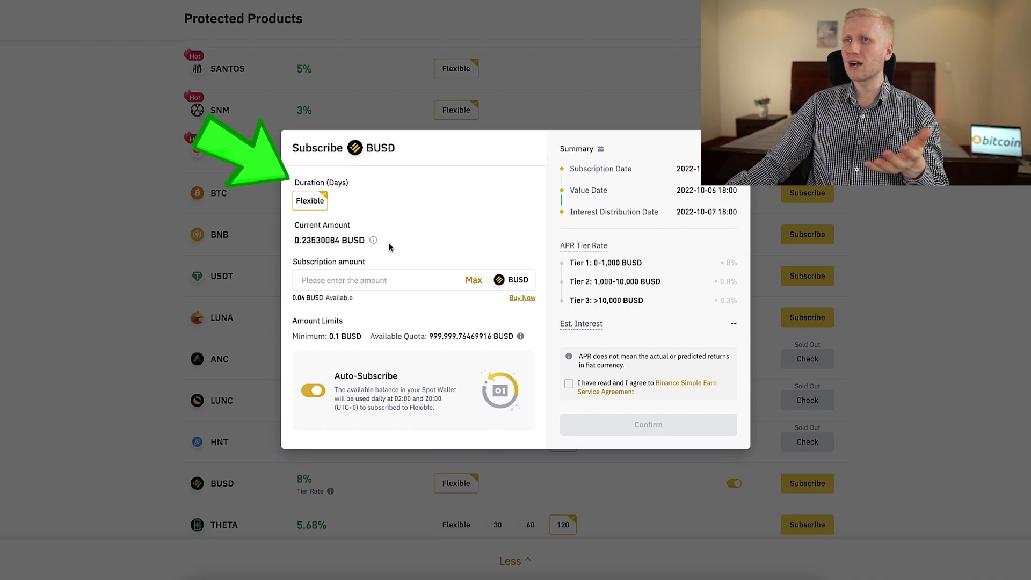
pyautogui.tripleClick(401, 240)
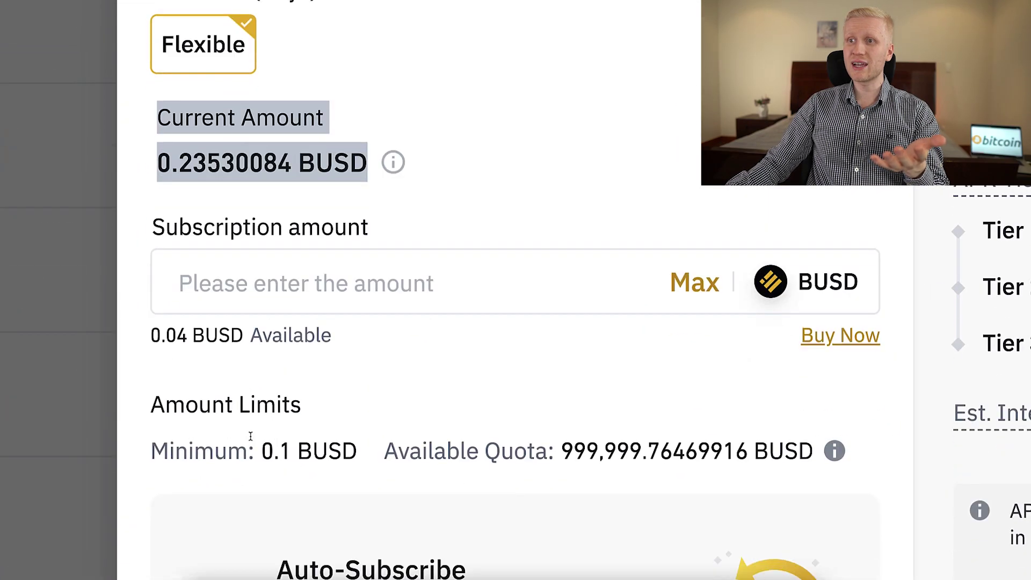
pyautogui.moveTo(362, 336); pyautogui.dragTo(328, 335)
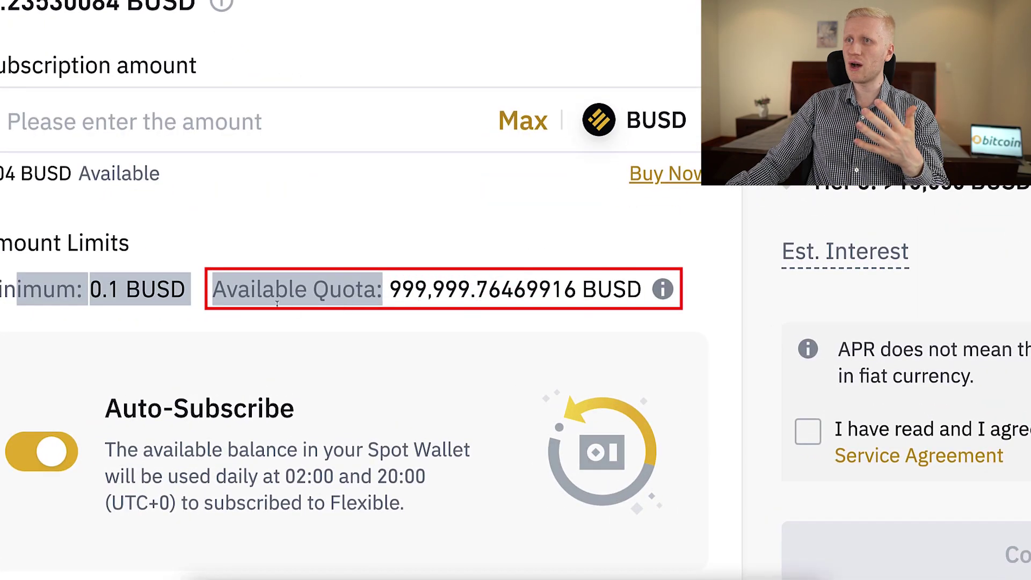
pyautogui.moveTo(426, 337); pyautogui.dragTo(404, 337)
pyautogui.moveTo(399, 290); pyautogui.dragTo(366, 294)
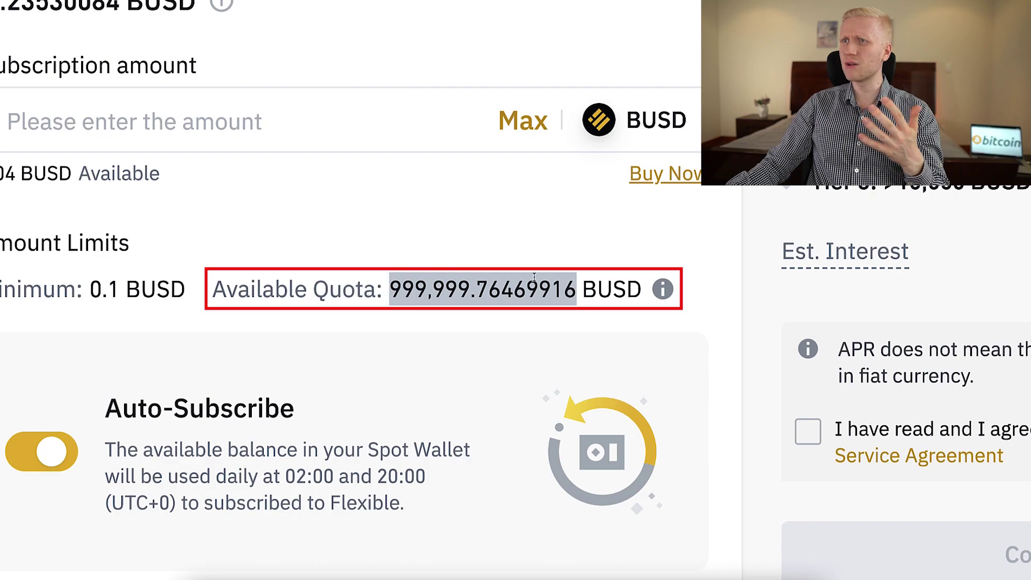
pyautogui.moveTo(390, 290); pyautogui.dragTo(211, 293)
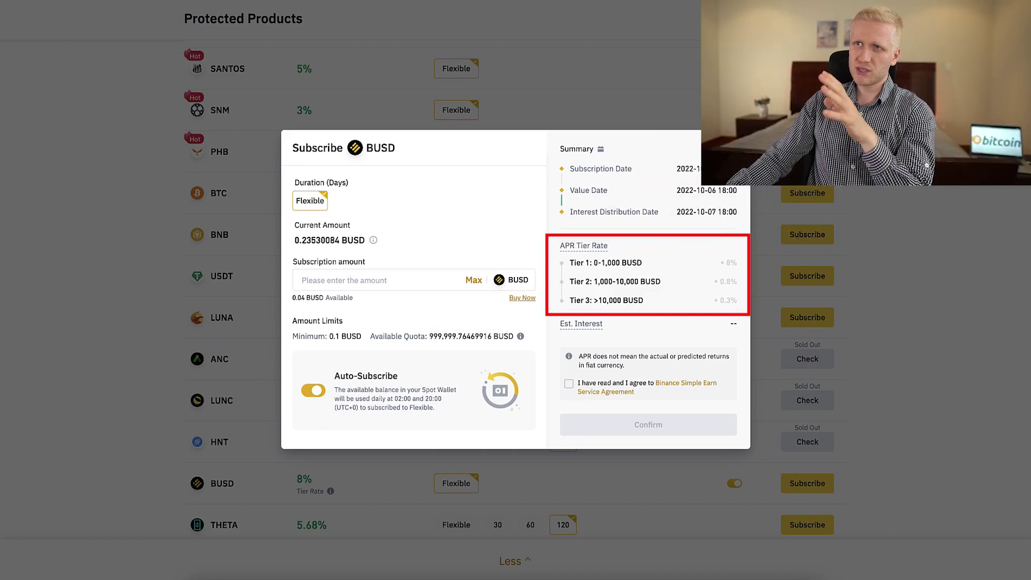
# Step: Close the BUSD subscription window and highlight the BTC, USDT (0-1,000: 8%) and BUSD tier lines
pyautogui.click(695, 148)
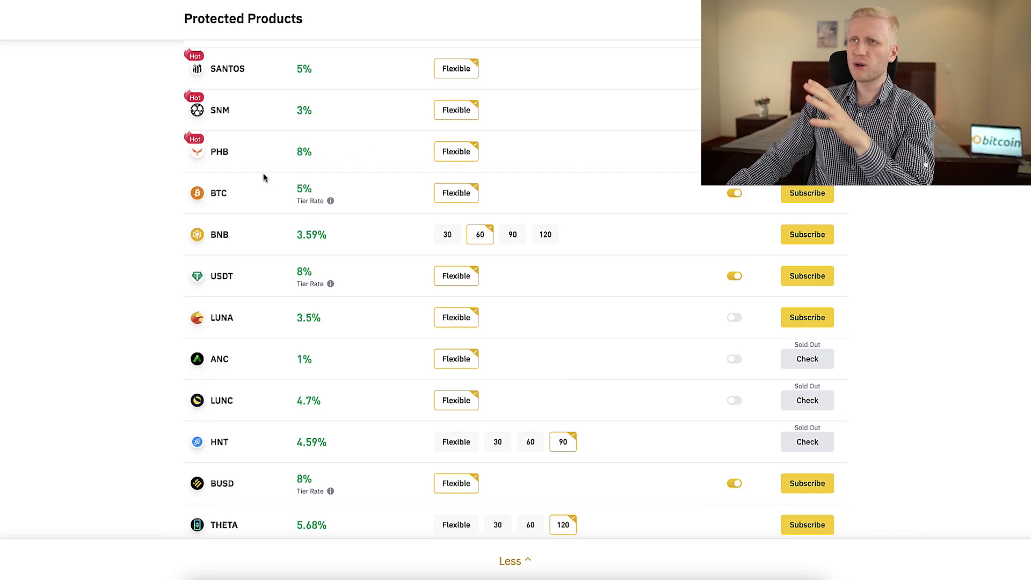
pyautogui.moveTo(522, 289)
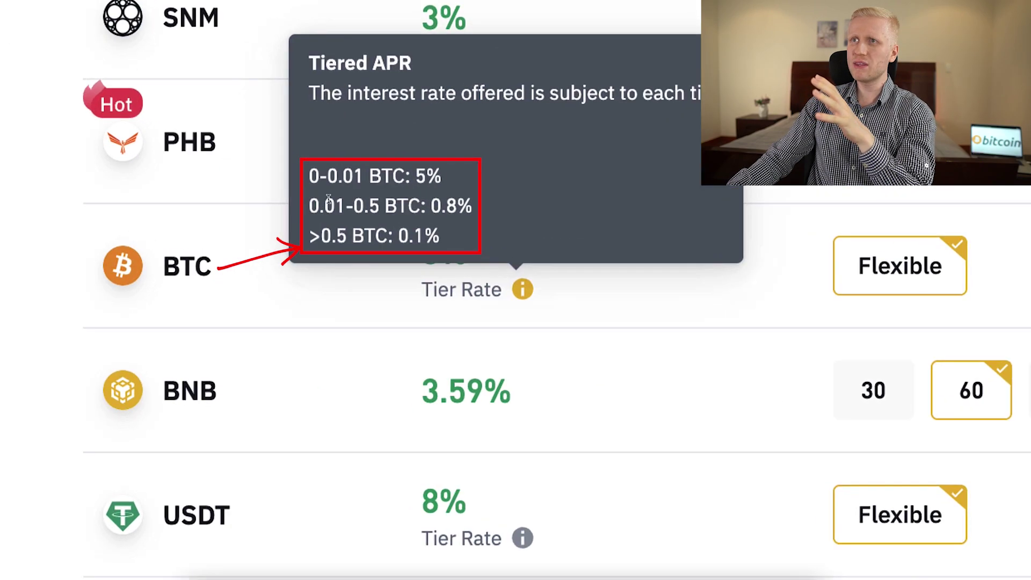
pyautogui.moveTo(308, 166)
pyautogui.mouseDown()
pyautogui.moveTo(273, 158)
pyautogui.moveTo(339, 173)
pyautogui.mouseUp()
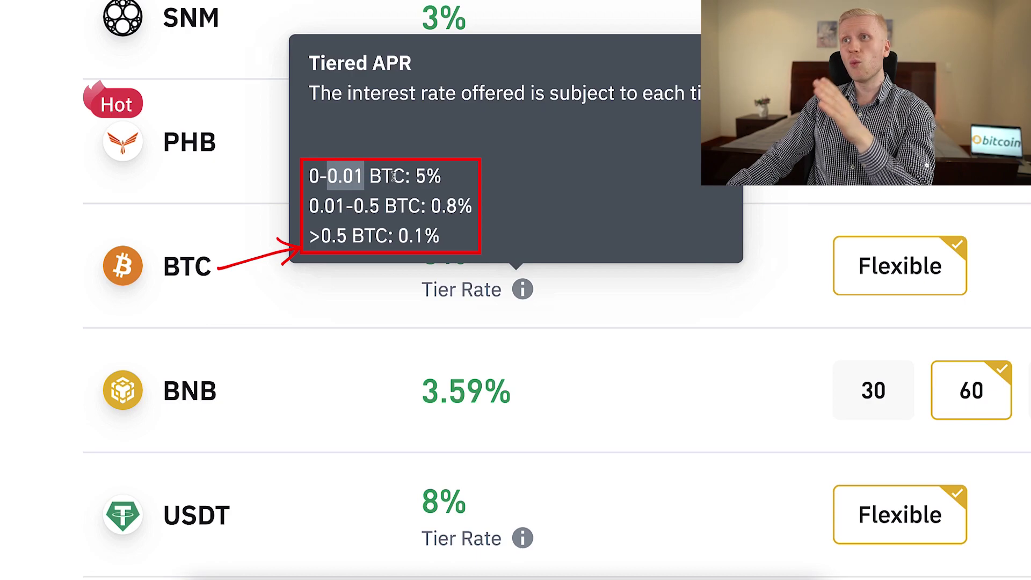
pyautogui.moveTo(324, 292)
pyautogui.mouseDown()
pyautogui.moveTo(308, 293)
pyautogui.moveTo(460, 294)
pyautogui.mouseUp()
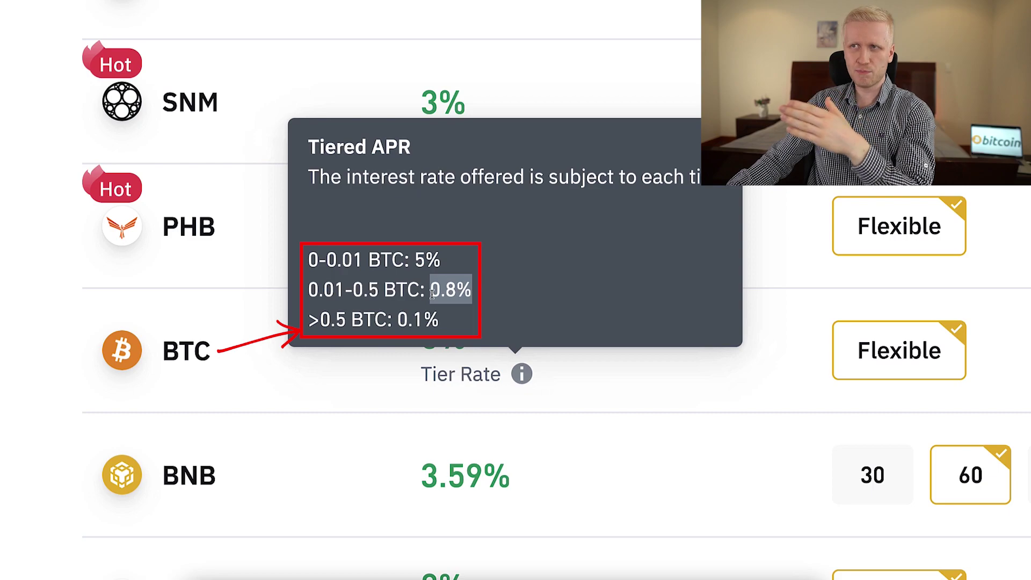
pyautogui.moveTo(320, 320)
pyautogui.mouseDown()
pyautogui.moveTo(308, 322)
pyautogui.moveTo(437, 322)
pyautogui.mouseUp()
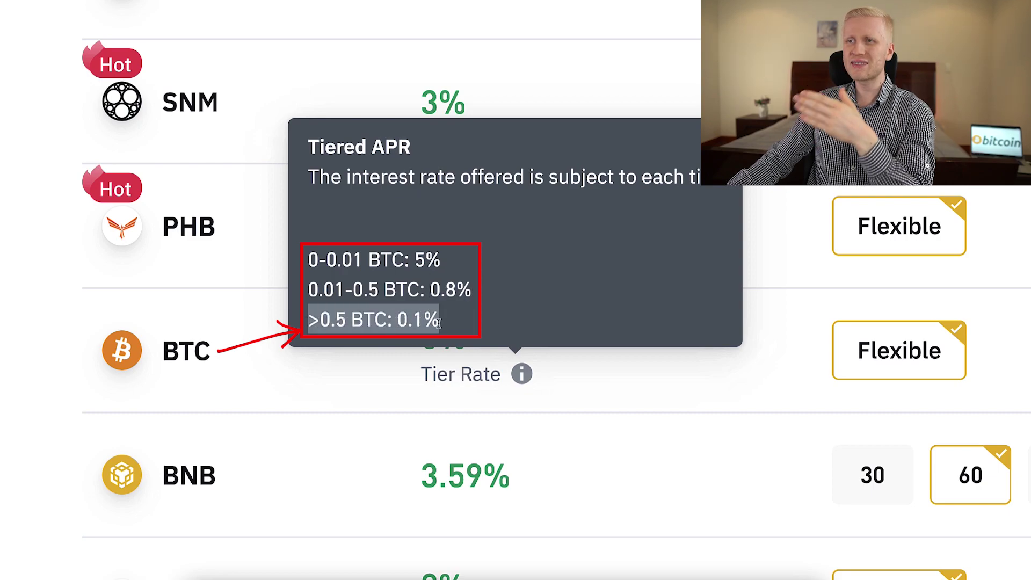
pyautogui.moveTo(309, 253)
pyautogui.mouseDown()
pyautogui.moveTo(440, 262)
pyautogui.moveTo(439, 322)
pyautogui.mouseUp()
pyautogui.moveTo(386, 183); pyautogui.dragTo(333, 150)
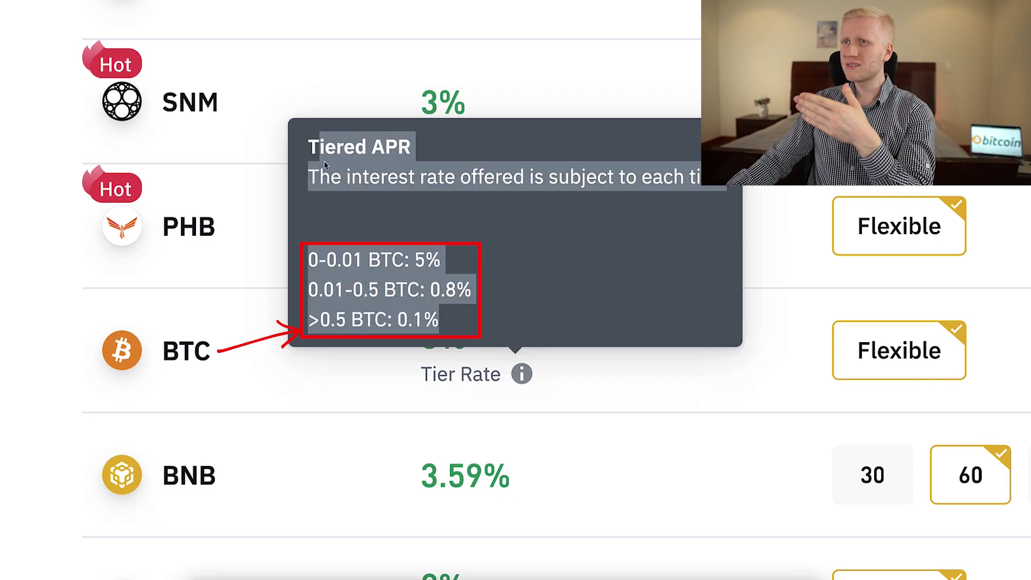
pyautogui.click(393, 261)
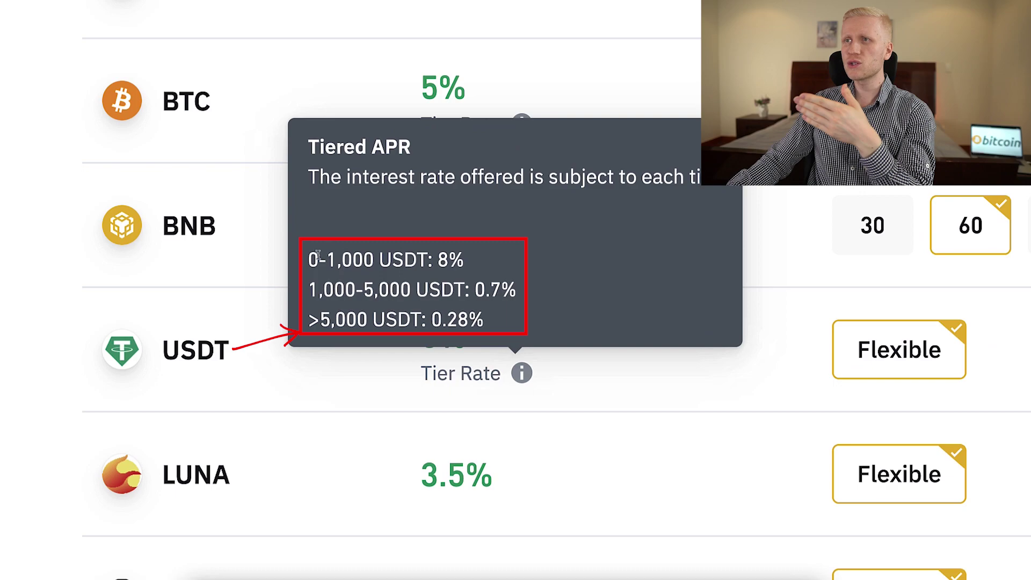
pyautogui.moveTo(308, 260)
pyautogui.mouseDown()
pyautogui.moveTo(587, 259)
pyautogui.moveTo(559, 277)
pyautogui.mouseUp()
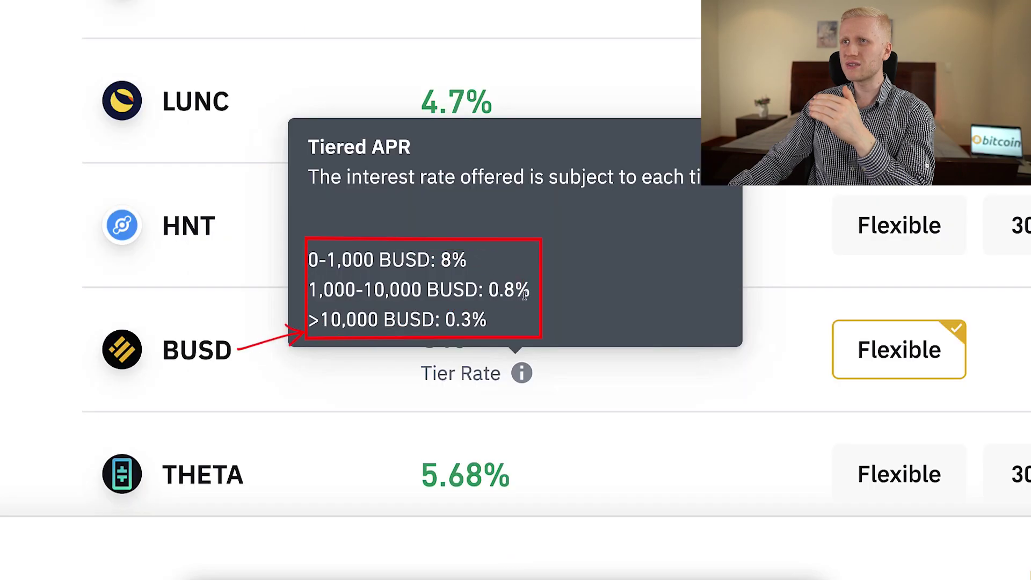
pyautogui.moveTo(340, 472); pyautogui.dragTo(540, 239)
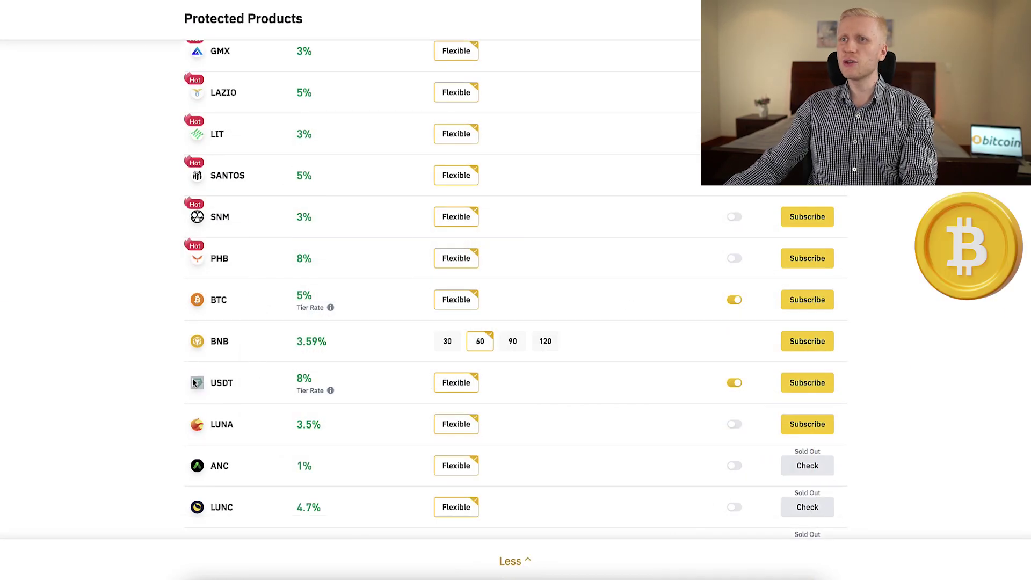
# Step: Scroll down and back up through the Protected Products table
pyautogui.scroll(-5, 256, 379)
pyautogui.scroll(2, 226, 352)
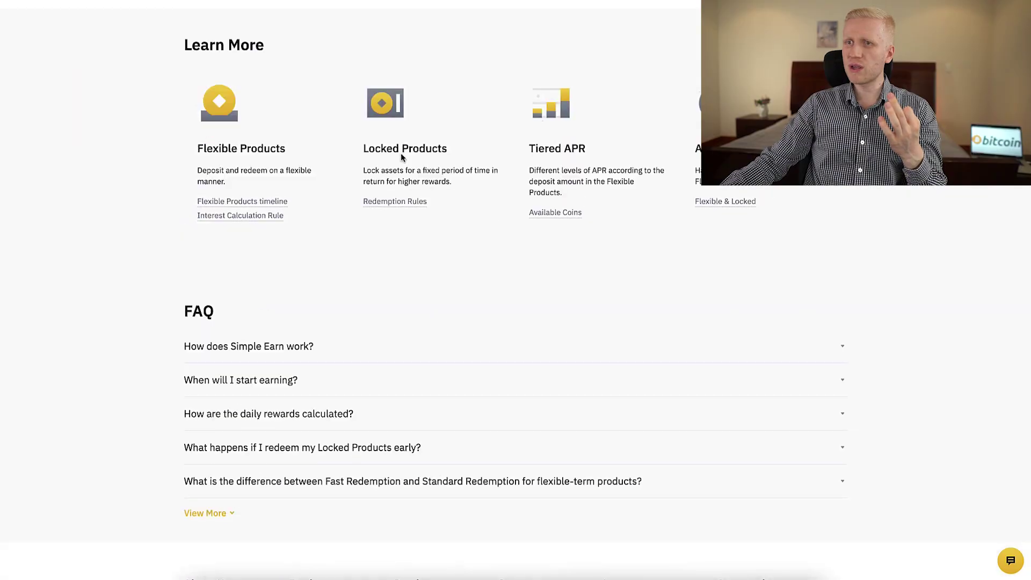
# Step: Expand the FAQ answer showing first rewards reach the Spot wallet on day three
pyautogui.scroll(-1, 401, 152)
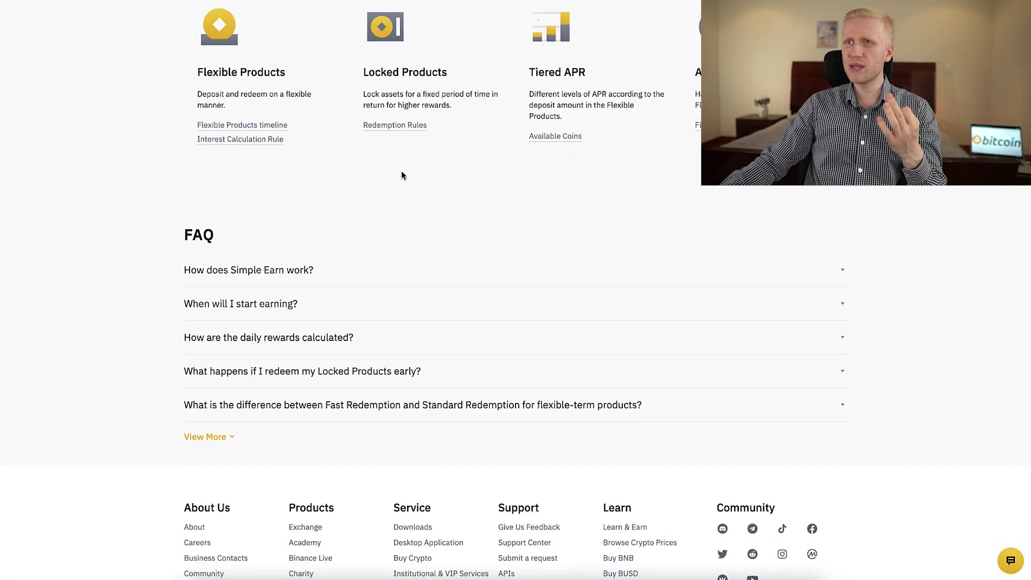
pyautogui.click(293, 312)
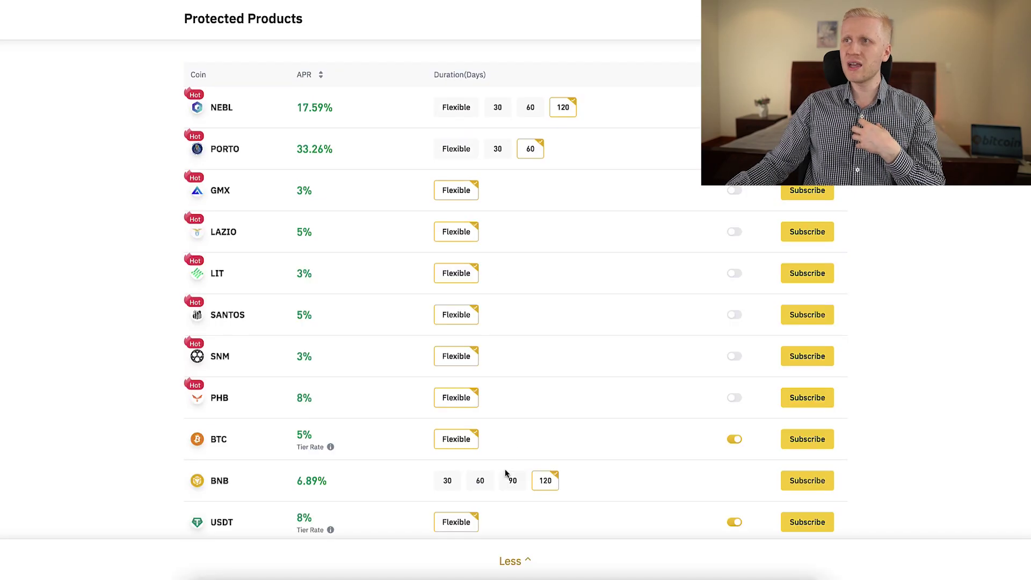
# Step: Scroll the Protected Products list to show SNM through THETA, including sold-out ANC, LUNC, HNT
pyautogui.scroll(-1, 524, 451)
pyautogui.scroll(-1, 542, 431)
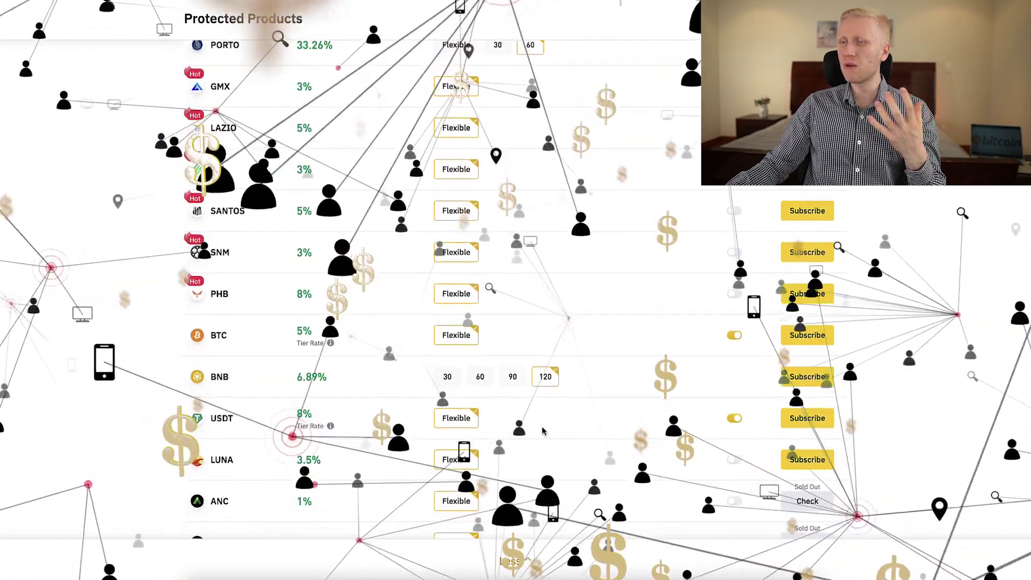
pyautogui.scroll(-4, 543, 430)
pyautogui.scroll(1, 542, 430)
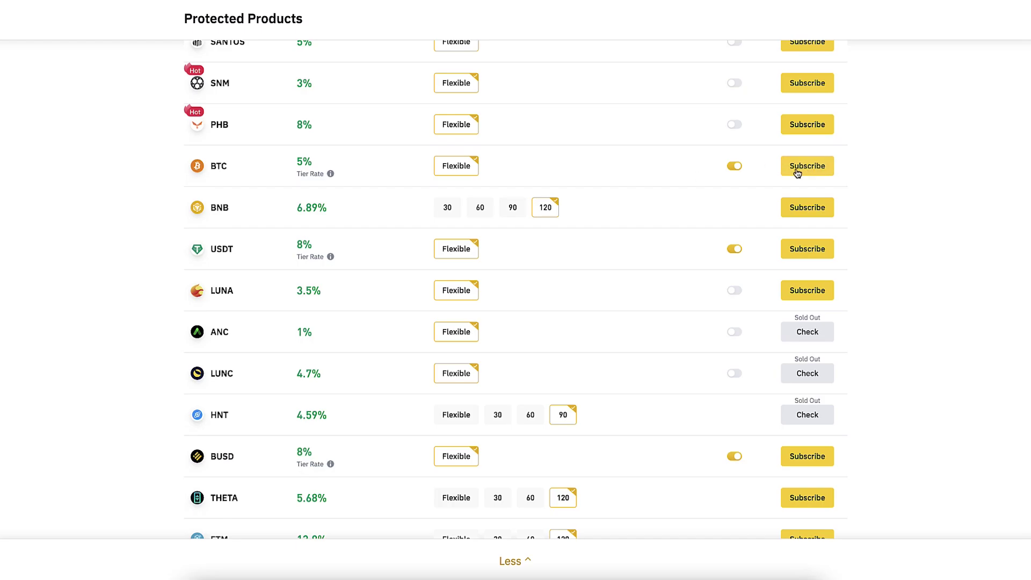
# Step: Open the 60-day BNB subscription and highlight its 0.1 BNB minimum and 2,000 BNB quota
pyautogui.click(805, 209)
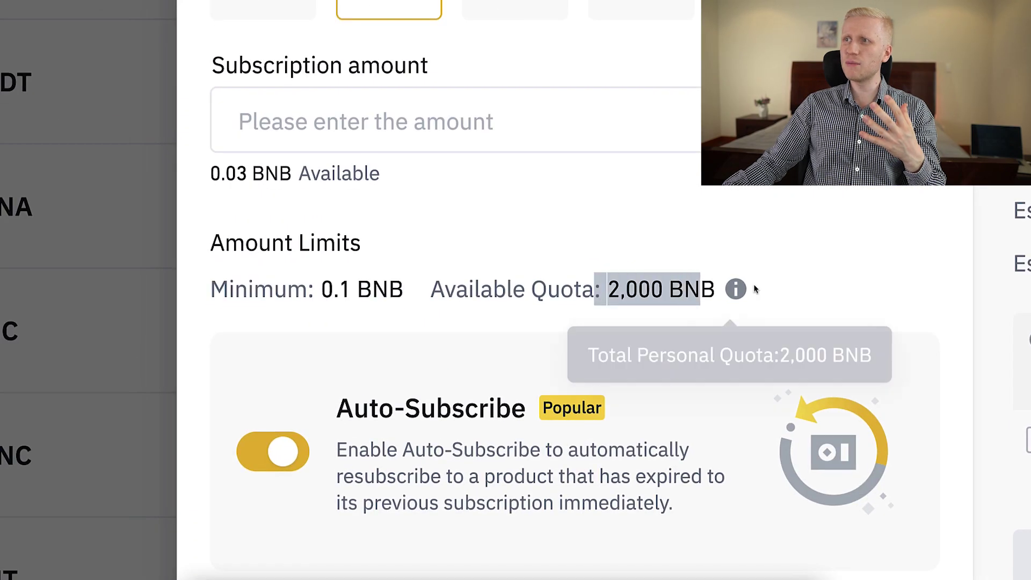
pyautogui.moveTo(757, 288); pyautogui.dragTo(483, 282)
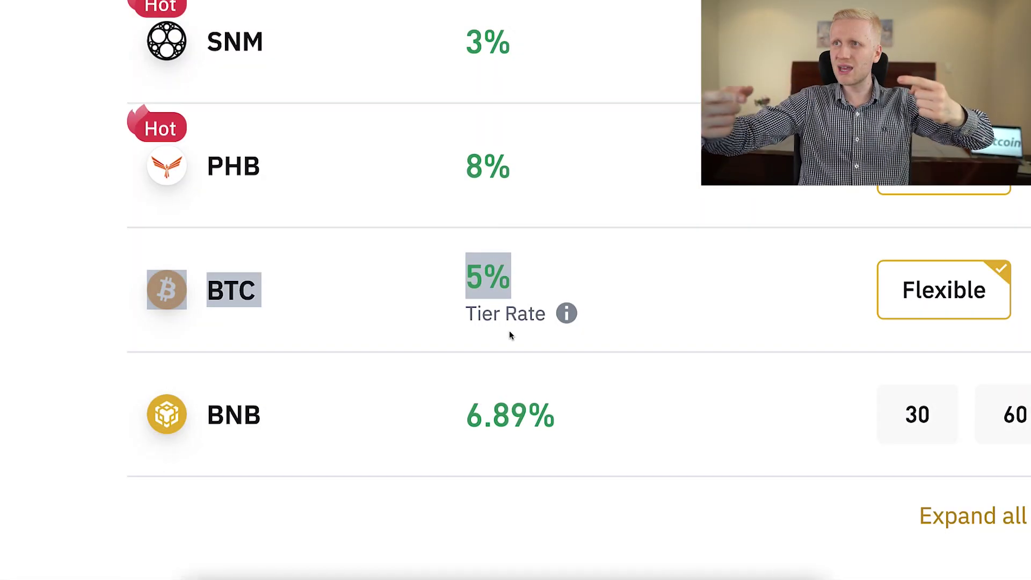
# Step: Clear the highlight on the BTC row of the Protected Products list
pyautogui.click(665, 333)
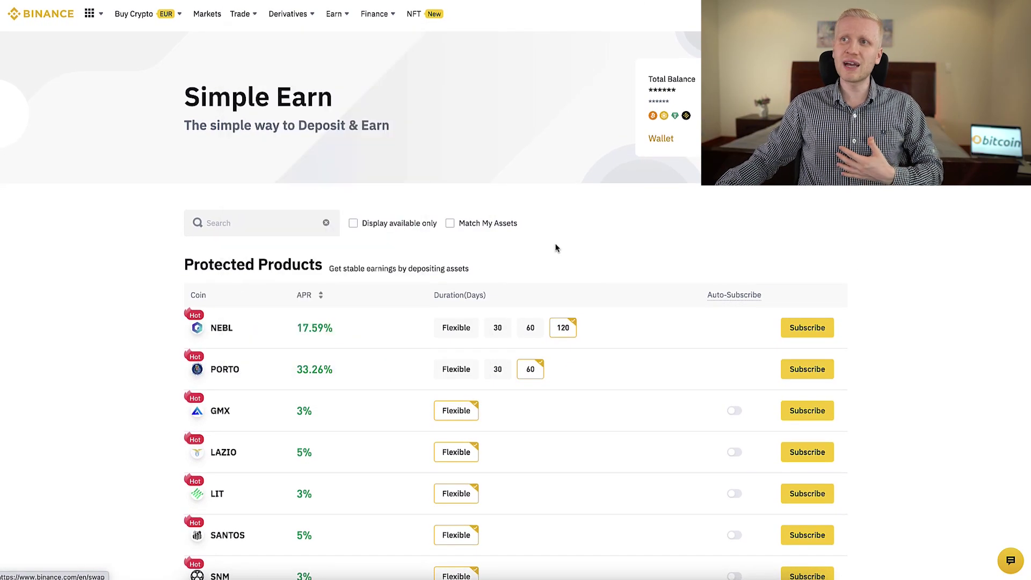
pyautogui.scroll(-1, 556, 240)
pyautogui.scroll(-1, 556, 238)
pyautogui.scroll(-3, 556, 239)
pyautogui.scroll(-1, 556, 247)
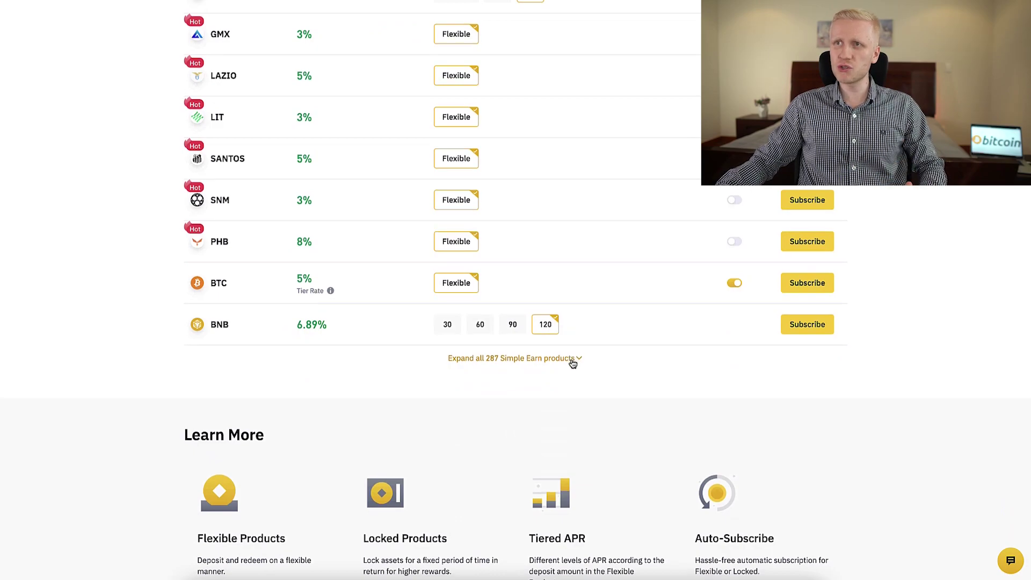
pyautogui.scroll(2, 573, 363)
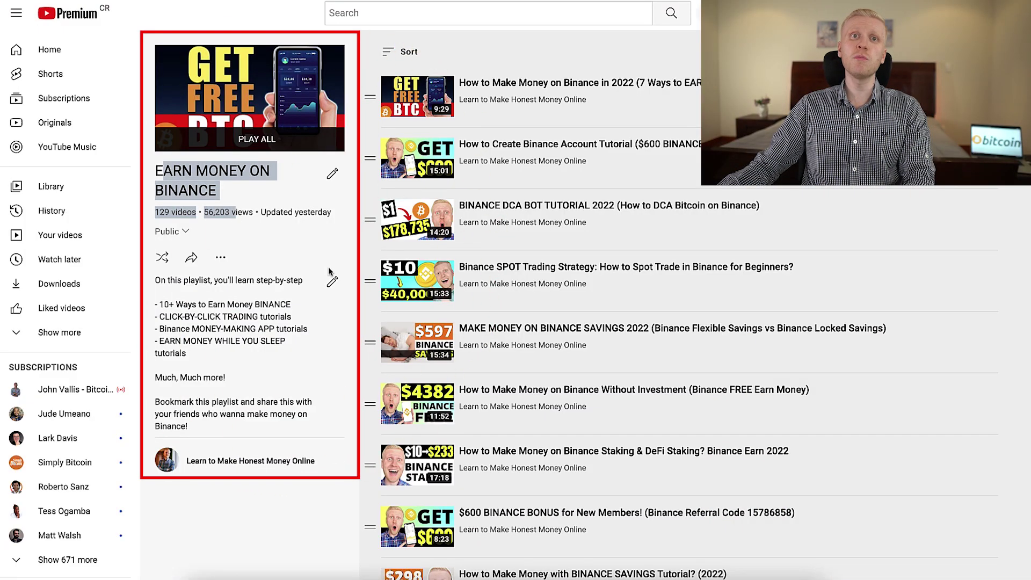
pyautogui.scroll(-5, 528, 297)
pyautogui.scroll(-4, 528, 297)
pyautogui.scroll(-5, 528, 297)
pyautogui.scroll(-5, 528, 297)
pyautogui.scroll(-5, 527, 297)
pyautogui.scroll(-5, 528, 297)
pyautogui.scroll(-5, 528, 296)
pyautogui.scroll(-5, 528, 296)
pyautogui.scroll(-5, 528, 297)
pyautogui.scroll(-5, 528, 297)
pyautogui.scroll(-5, 527, 296)
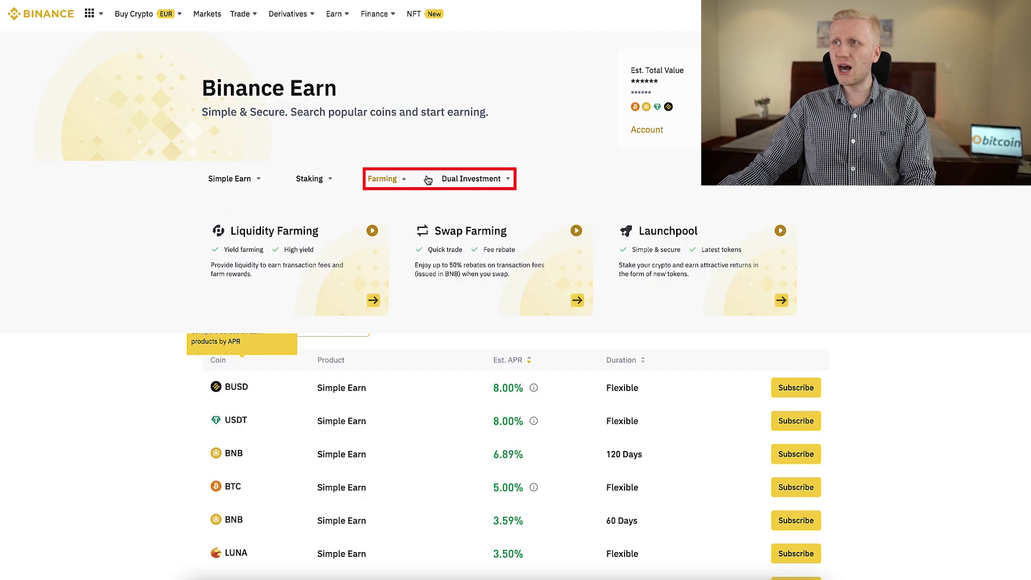
pyautogui.moveTo(233, 179)
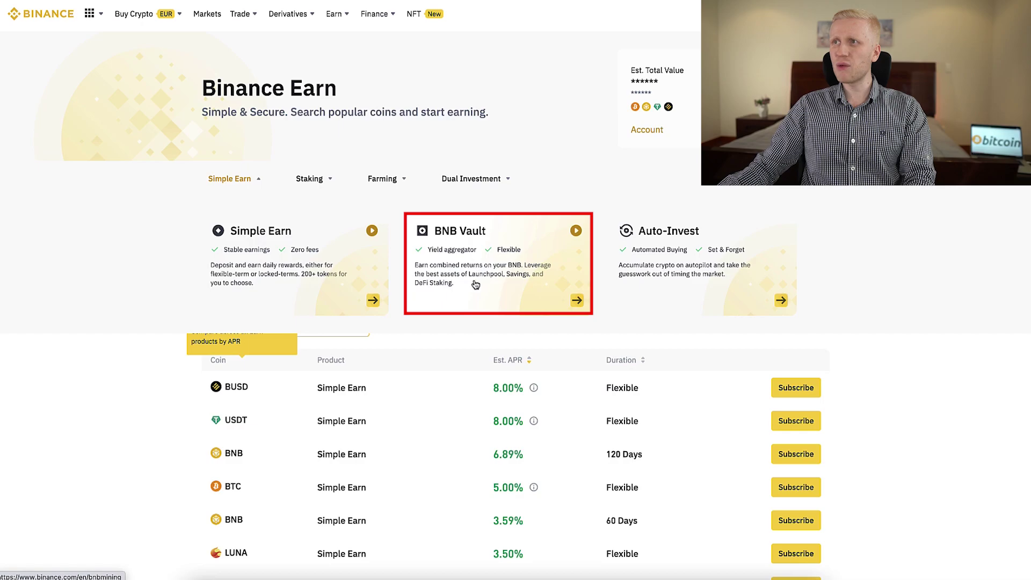
pyautogui.scroll(-5, 875, 337)
pyautogui.scroll(-2, 875, 337)
pyautogui.scroll(-6, 875, 337)
pyautogui.scroll(10, 875, 338)
pyautogui.scroll(5, 824, 330)
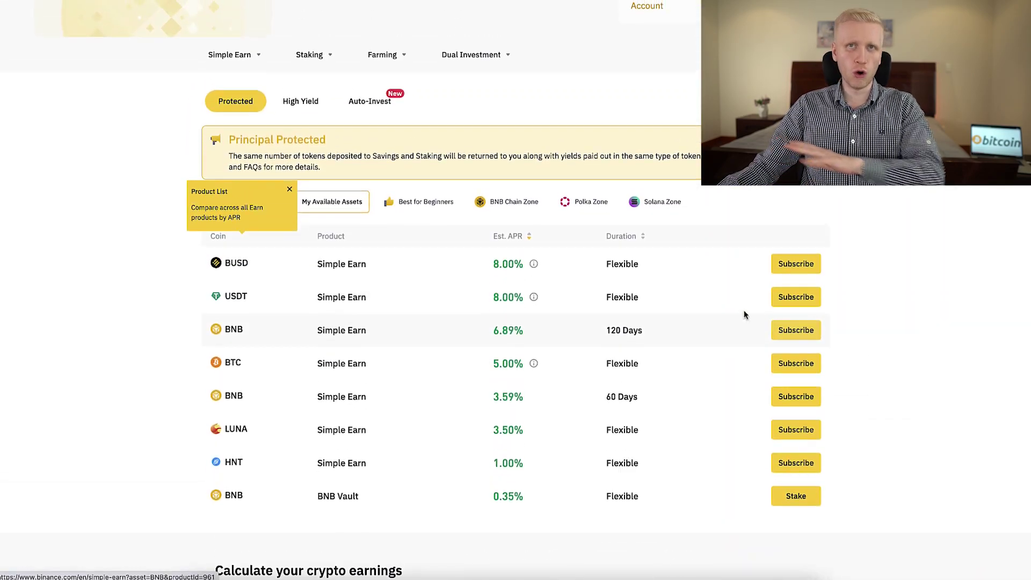
pyautogui.scroll(3, 742, 311)
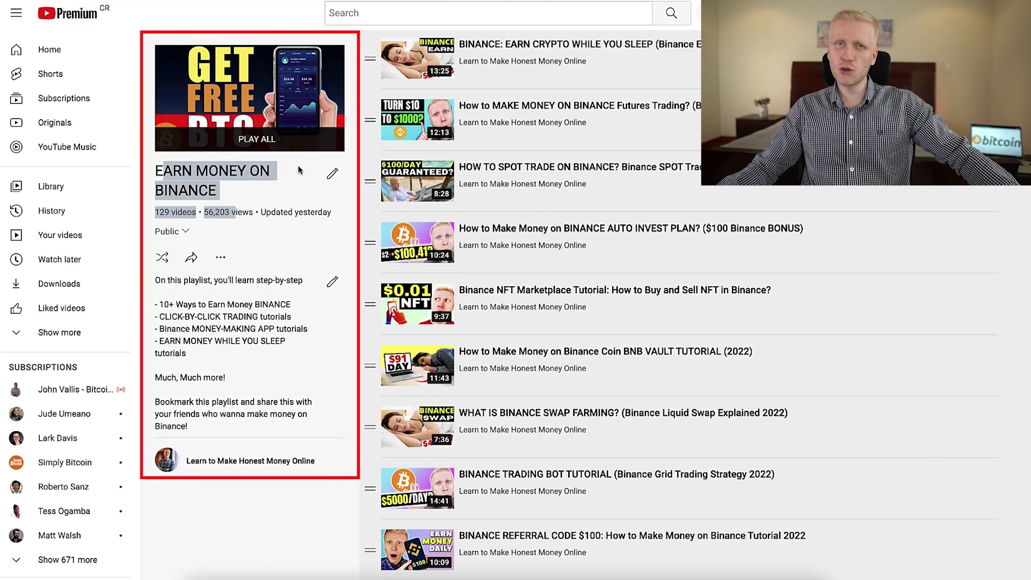
pyautogui.scroll(5, 298, 170)
pyautogui.scroll(5, 299, 170)
pyautogui.scroll(5, 299, 170)
pyautogui.scroll(3, 298, 170)
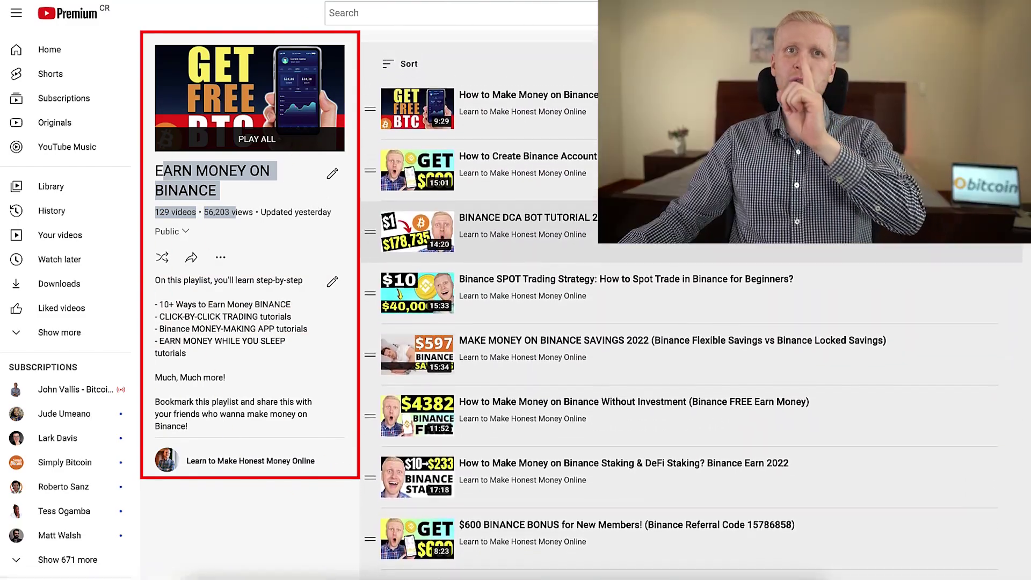